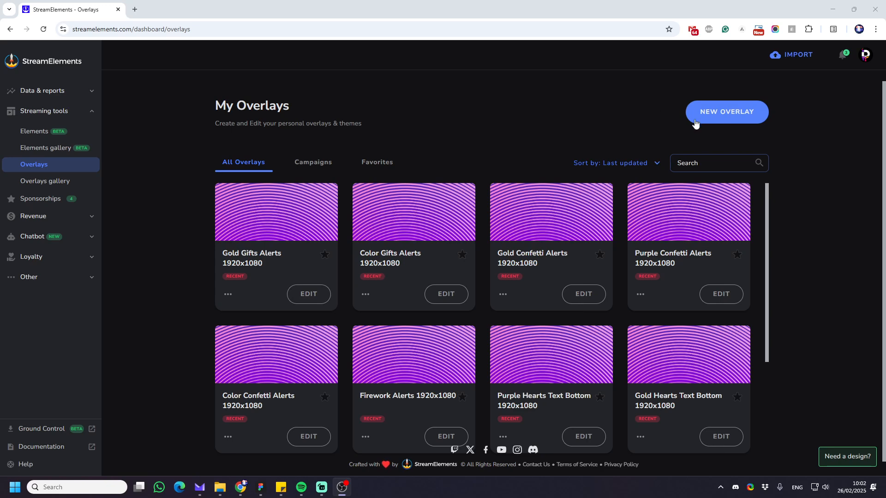
Create a new overlay at 1080p resolution and add an AlertBox widget near the middle of the canvas
click(729, 116)
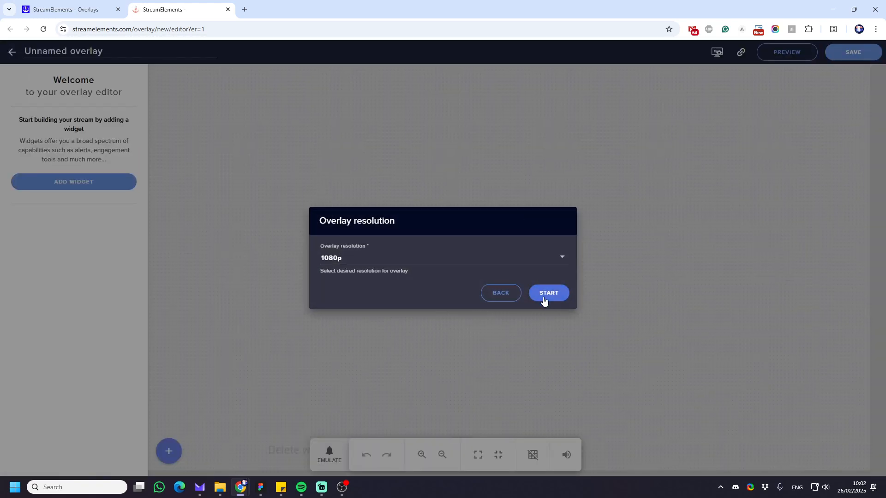
click(544, 298)
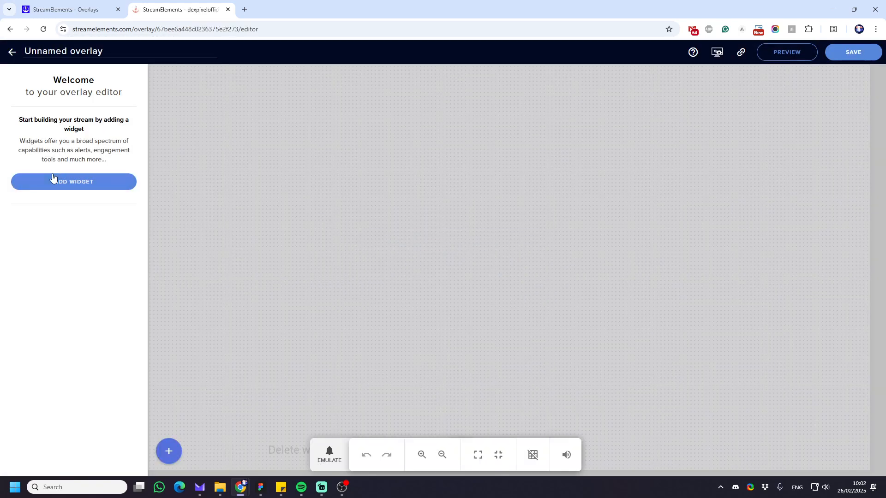
click(62, 184)
click(178, 238)
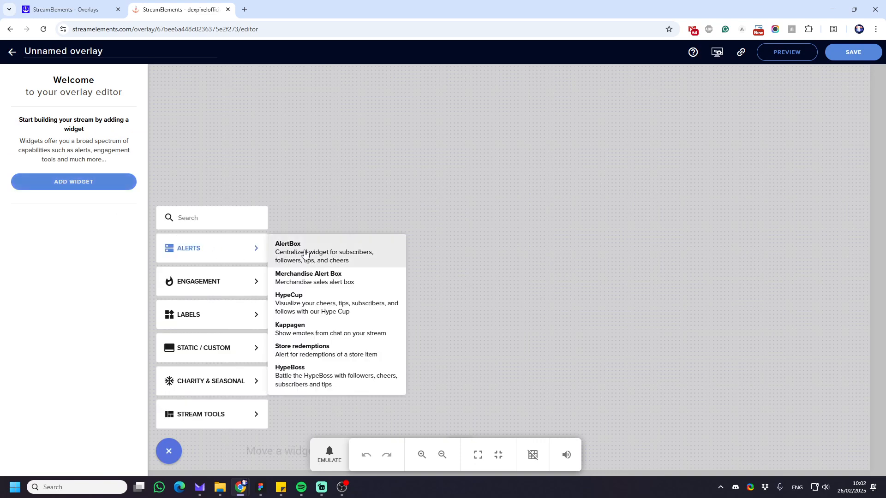
click(304, 246)
drag(315, 205, 454, 246)
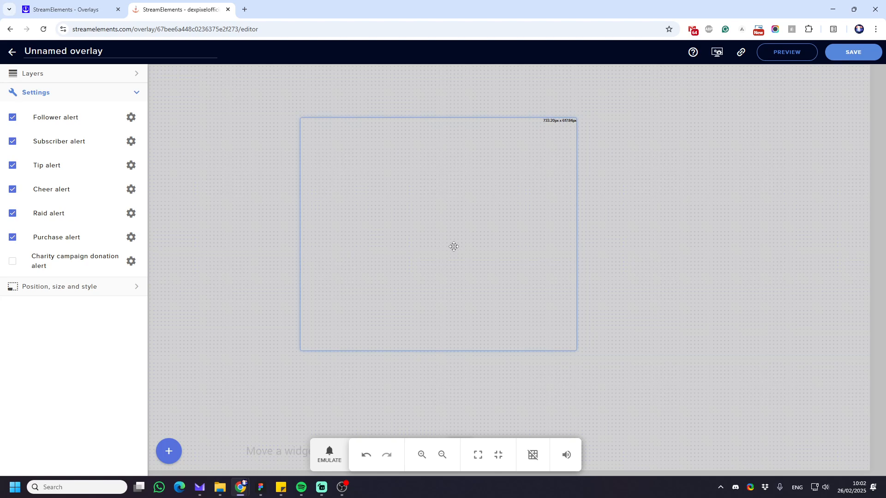
Emulate a follower event to preview the default follower alert
click(330, 454)
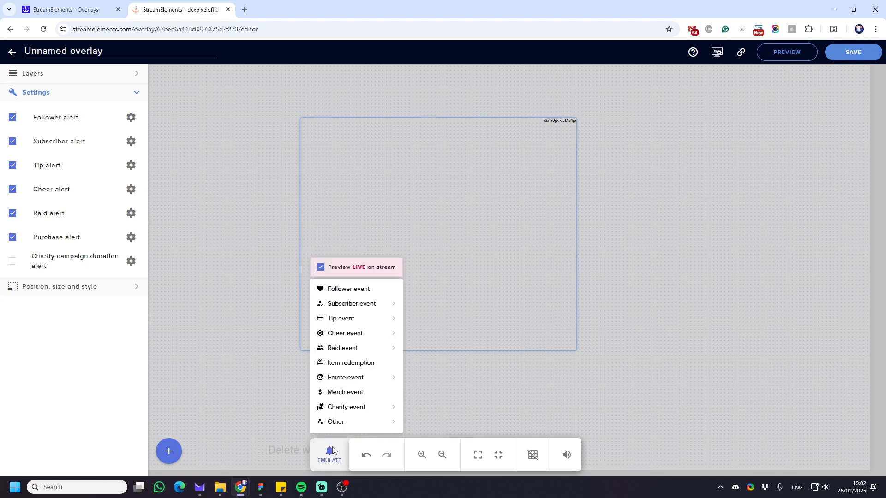
click(363, 291)
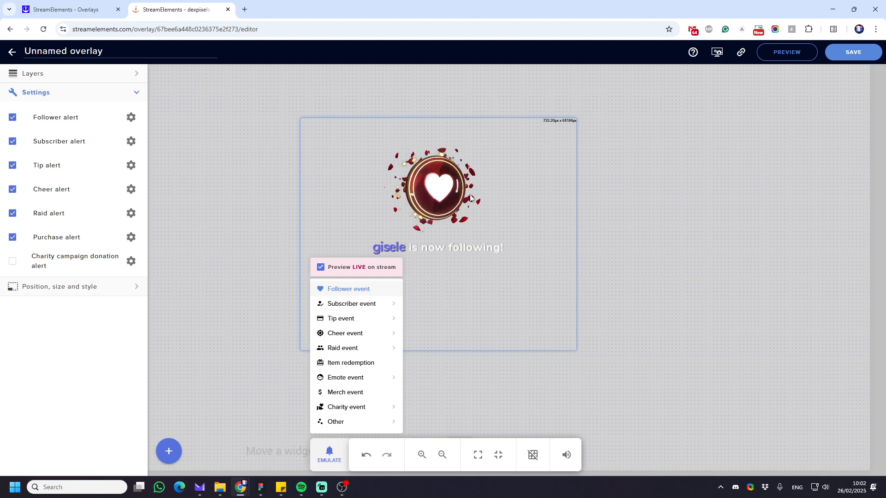
Move the alert box toward the canvas's upper-left area and shift the floating emulation toolbar away from the lower edge
drag(457, 230, 441, 213)
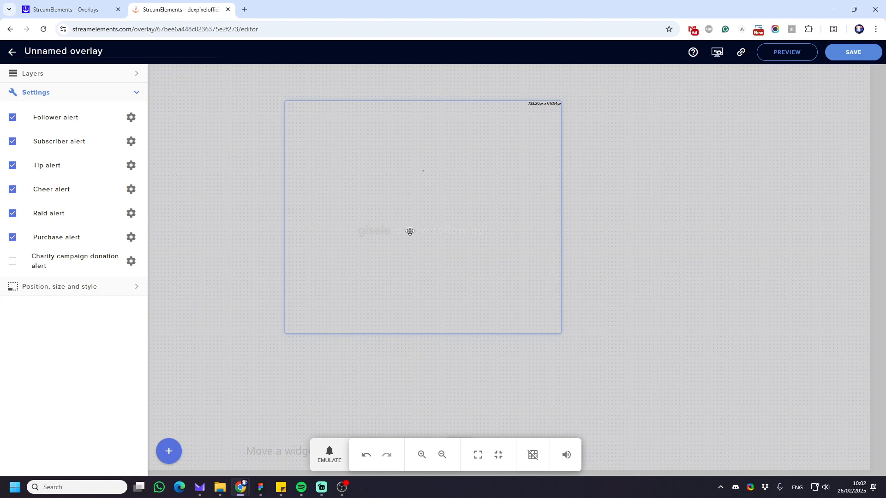
drag(410, 229, 361, 227)
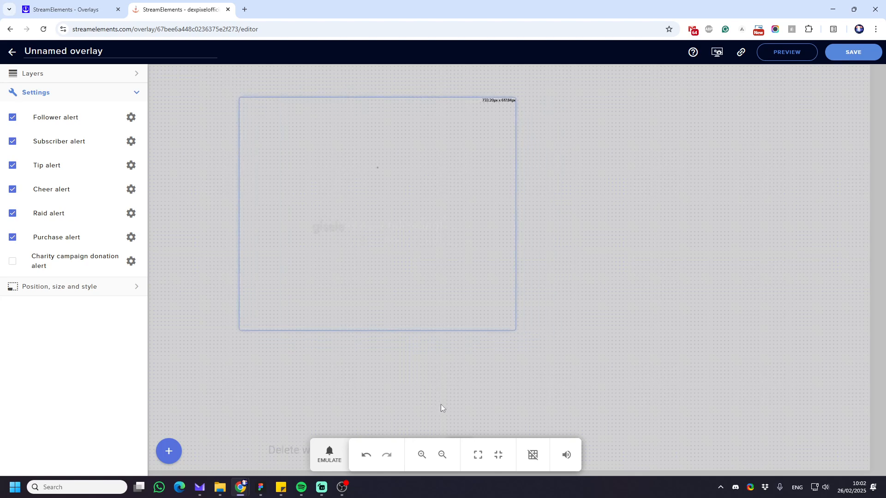
drag(452, 442, 595, 190)
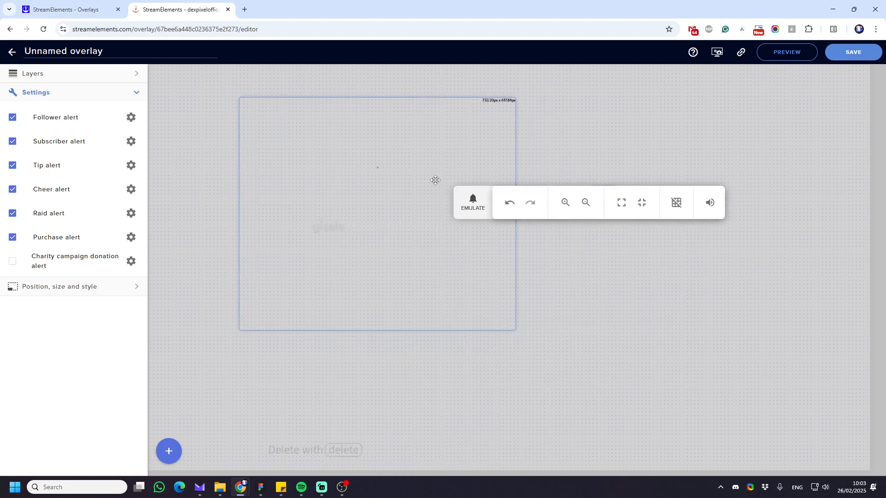
drag(386, 178, 346, 186)
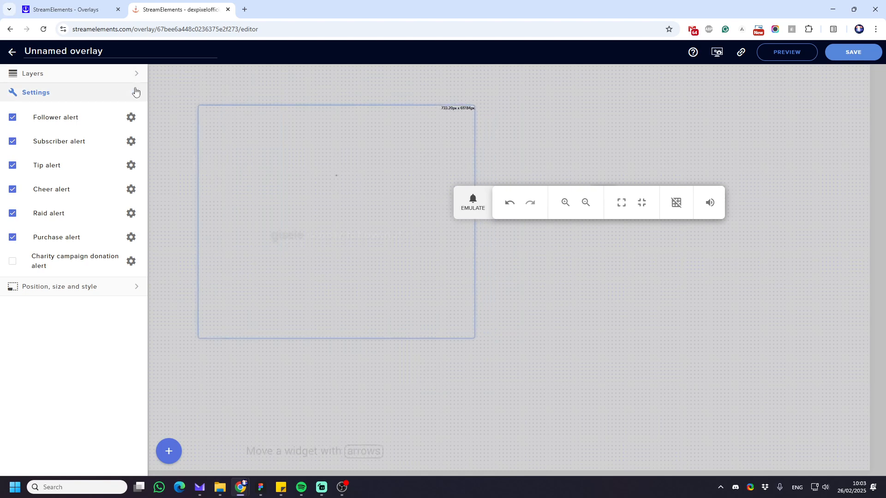
Set the alert box's width to 1920 px and height to 1080 px, with its top and left positions at 0
click(44, 288)
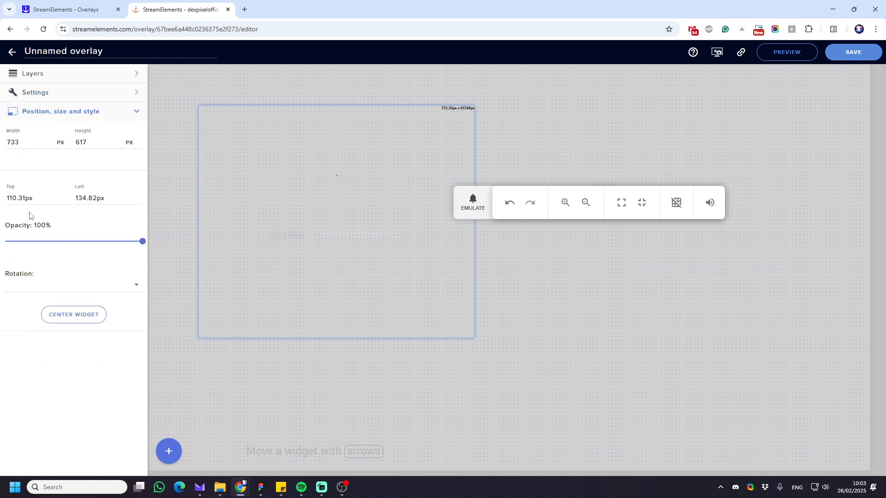
double_click(15, 145)
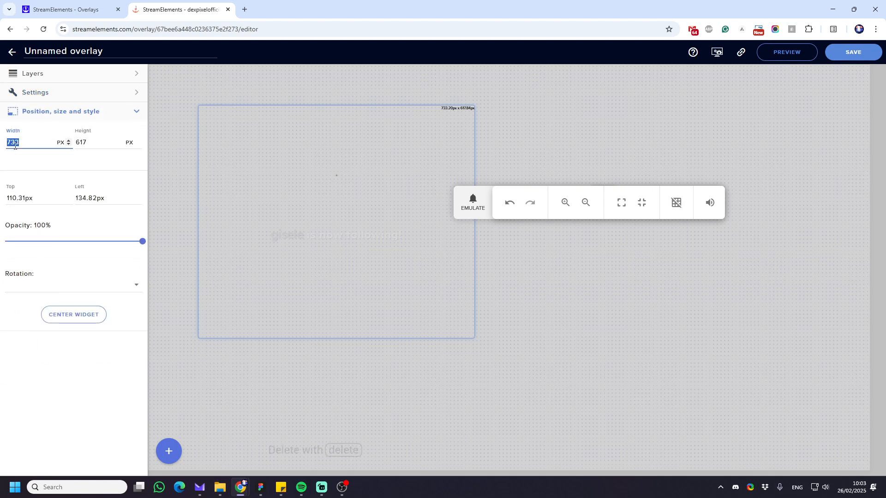
text(1920)
key(Tab)
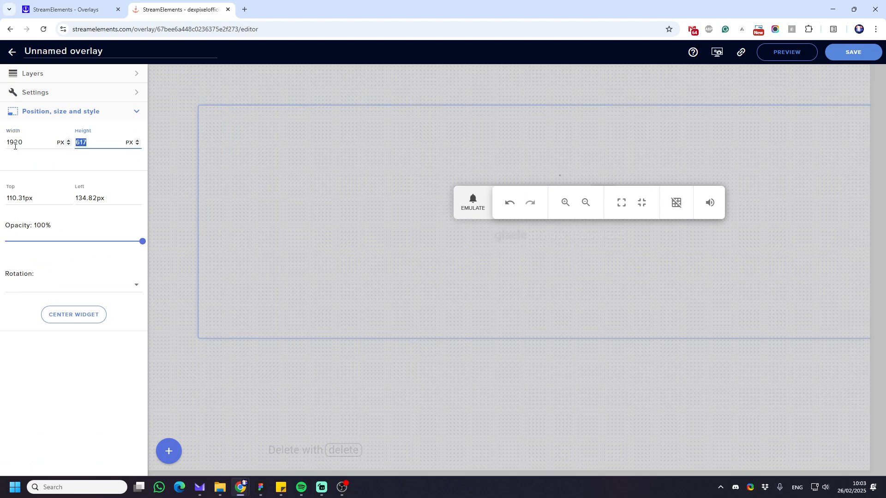
text(108)
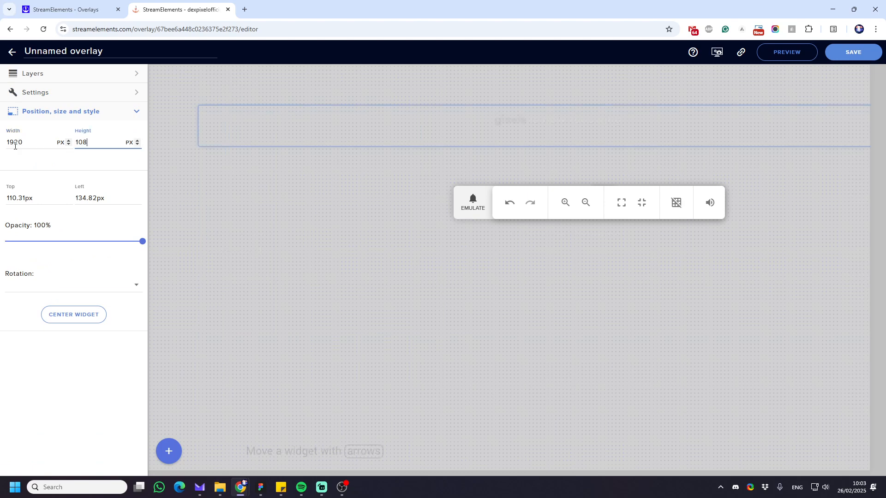
text(0)
key(Tab)
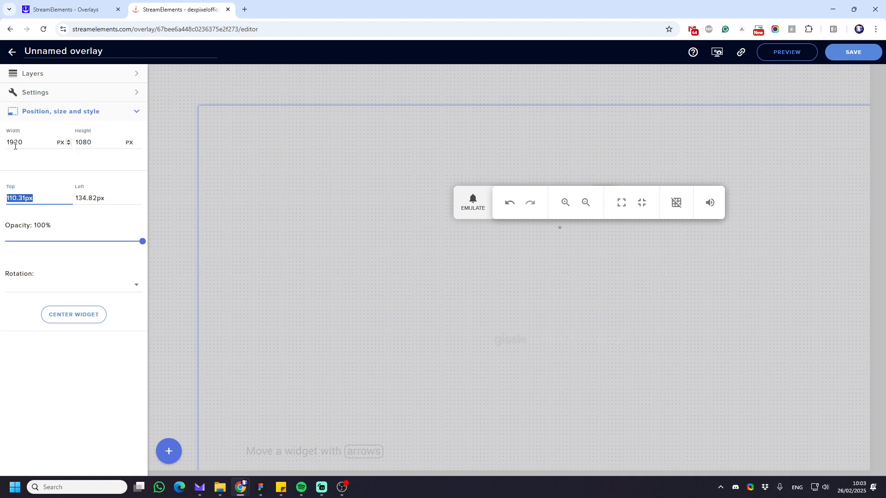
text(0)
key(Tab)
text(0)
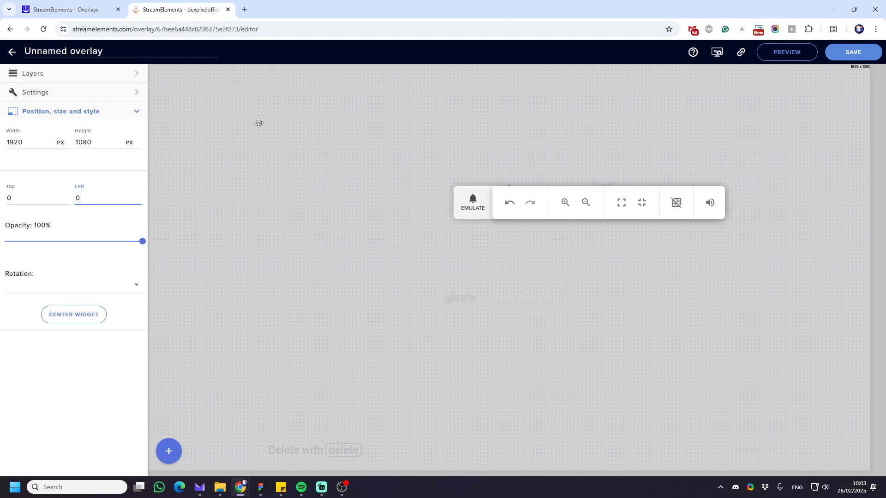
Lock the AlertBox 1 layer
click(136, 93)
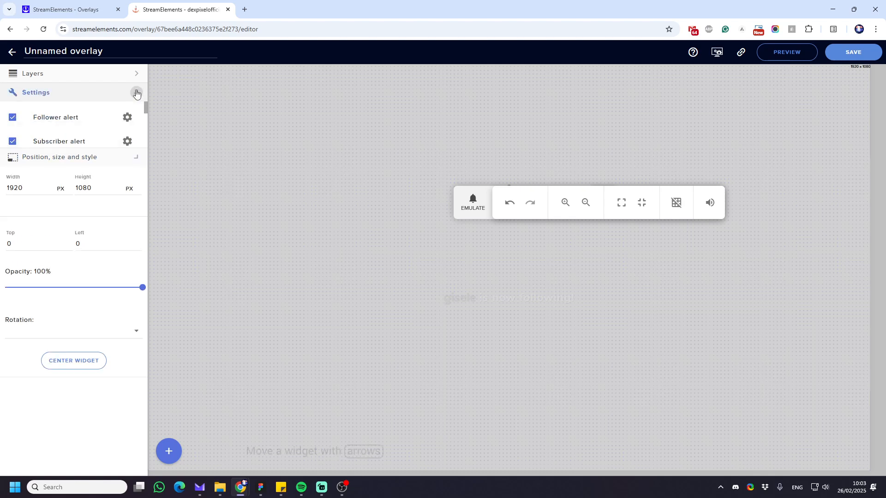
click(135, 74)
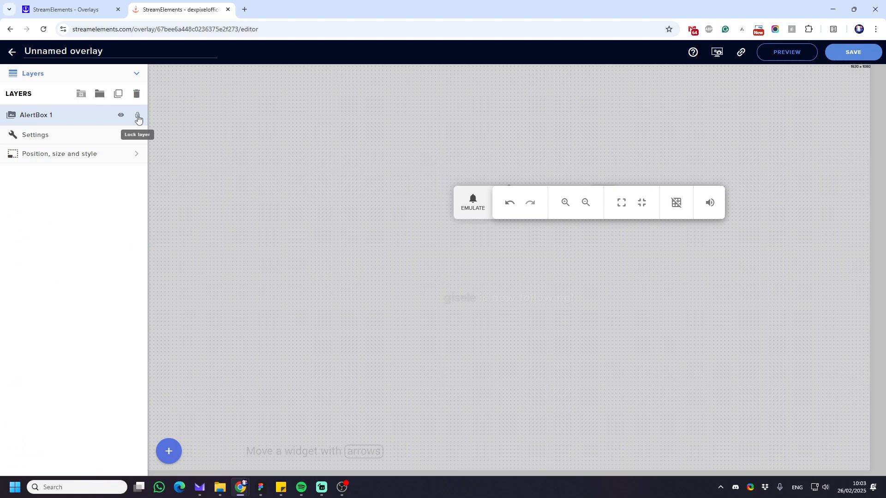
click(138, 118)
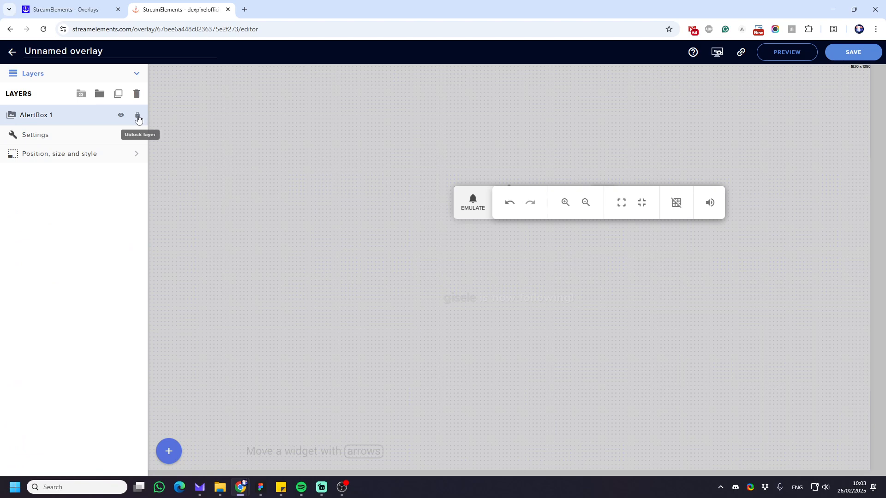
Replace the follower alert's media with the black and gold balloons video from the media library
click(86, 134)
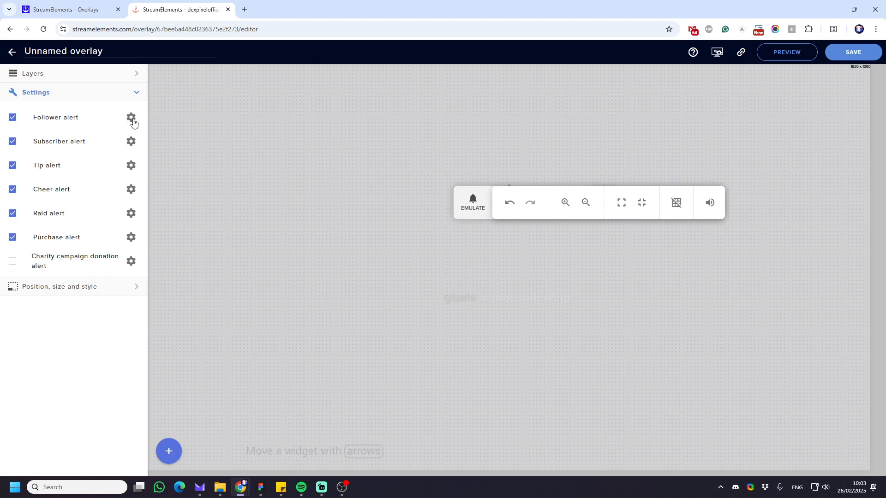
click(132, 118)
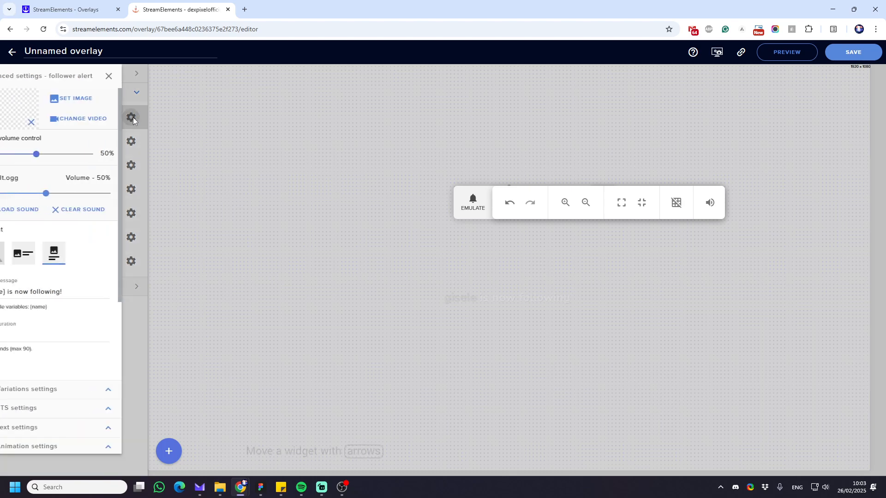
click(104, 120)
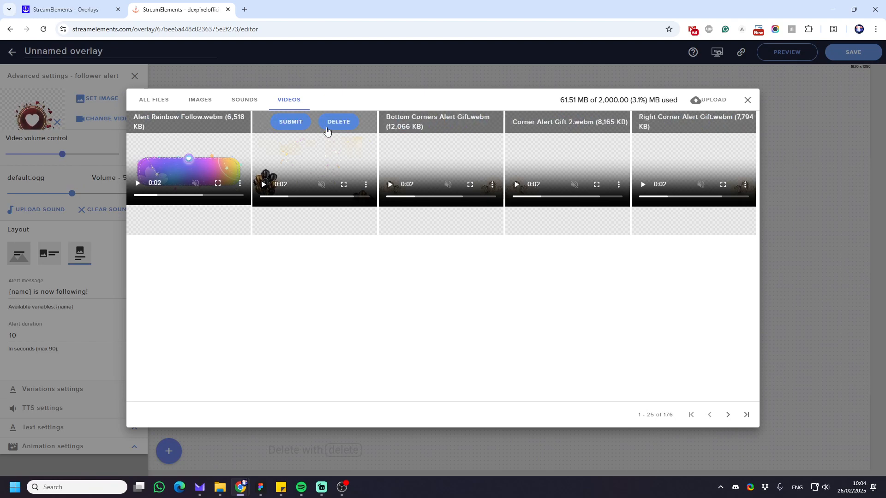
click(291, 122)
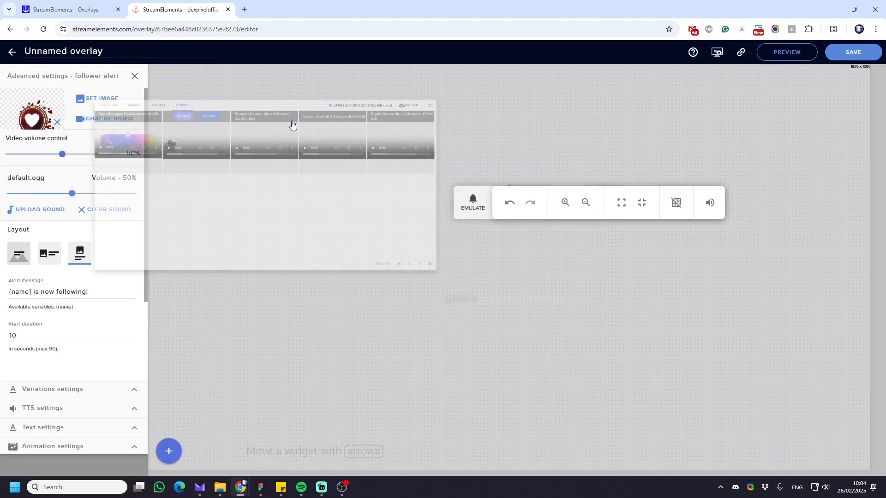
Preview the follower alert with the new video and change its layout to text over the media
click(486, 218)
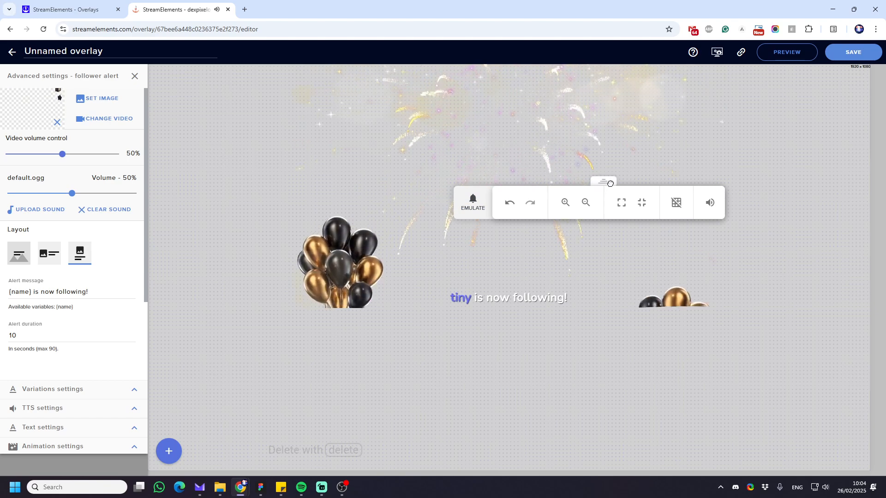
drag(608, 194, 521, 433)
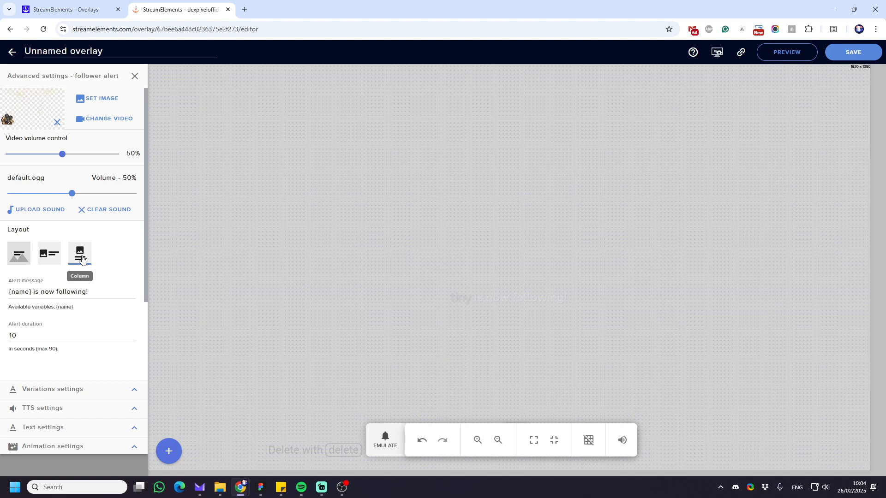
click(22, 252)
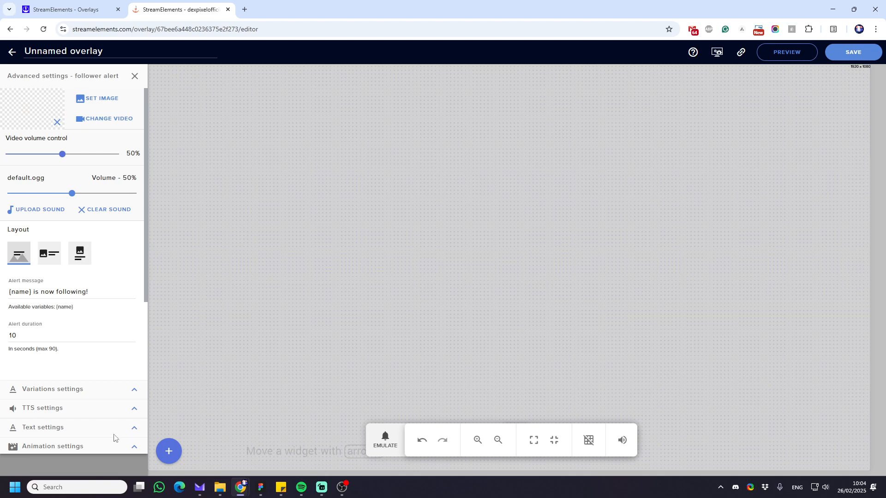
Change the highlight color of the follower alert's text to white in the advanced text settings
click(138, 433)
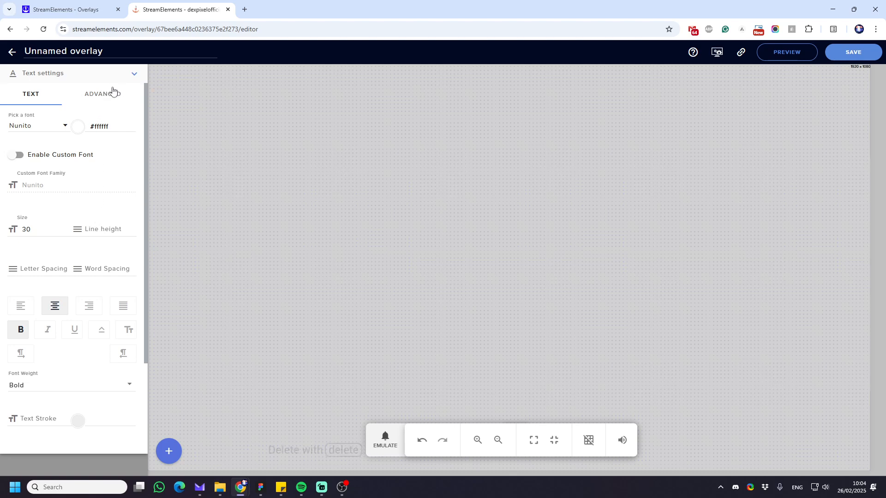
click(96, 97)
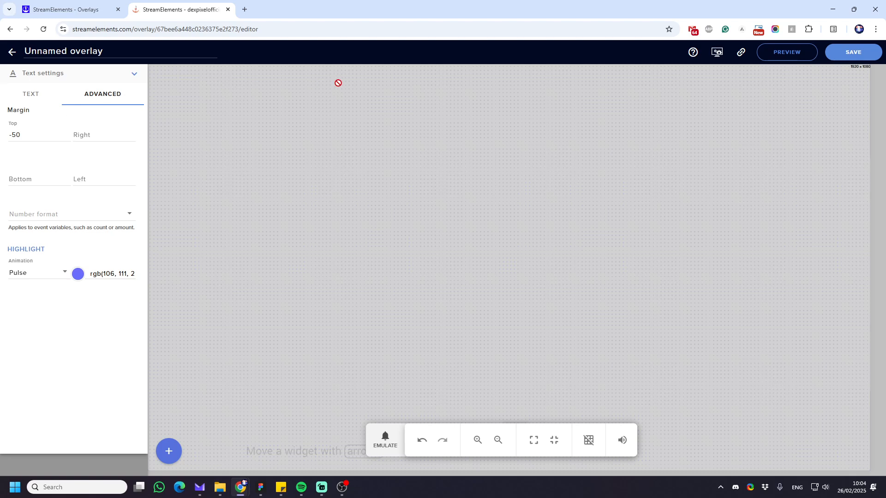
mouse_move(500, 425)
drag(517, 426, 577, 127)
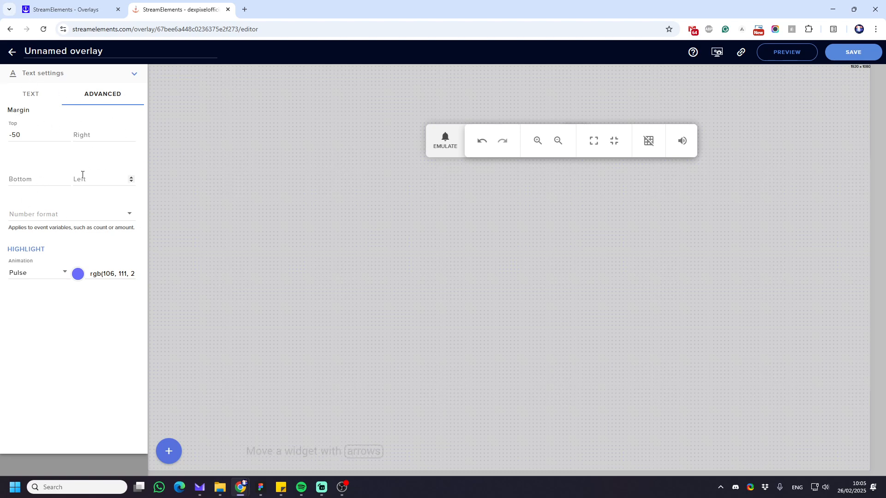
click(77, 275)
drag(79, 304, 45, 279)
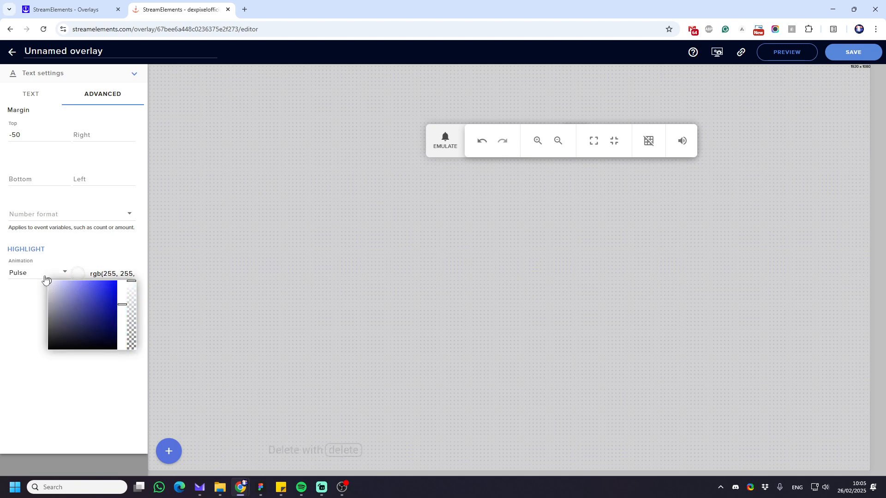
click(28, 316)
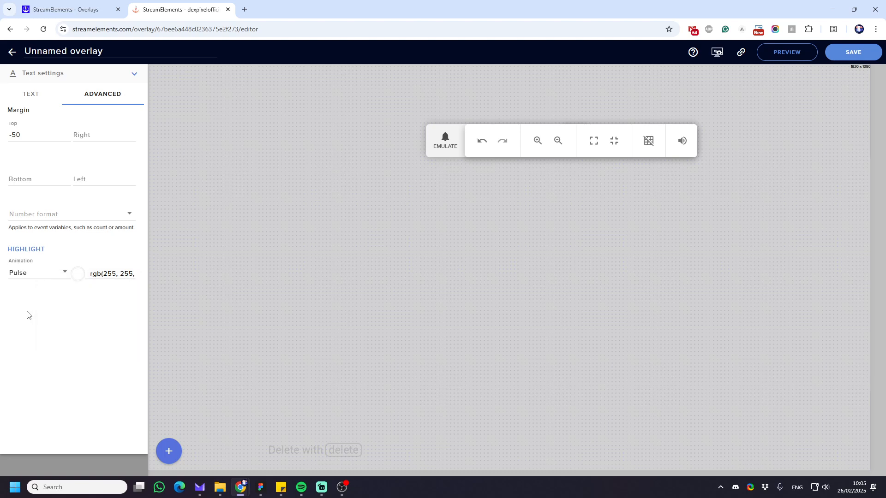
Preview the follower alert with the floating toolbar moved lower, and clear the top margin of its text
click(437, 142)
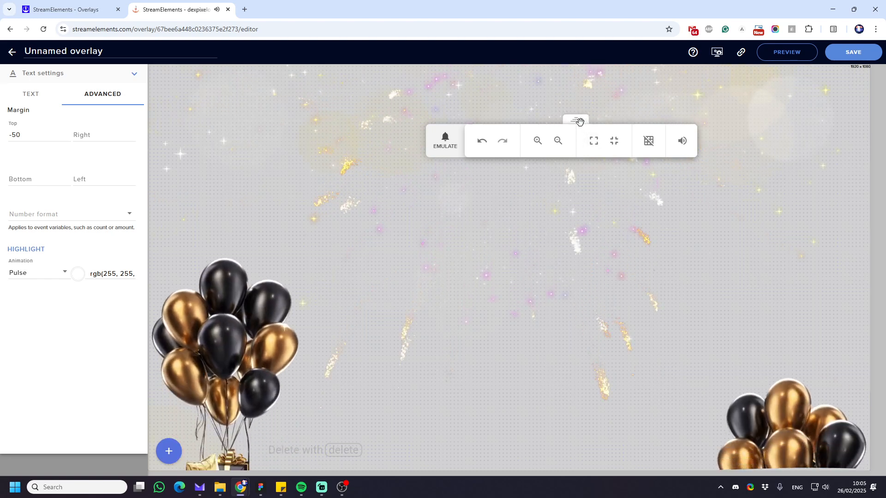
drag(580, 122, 574, 236)
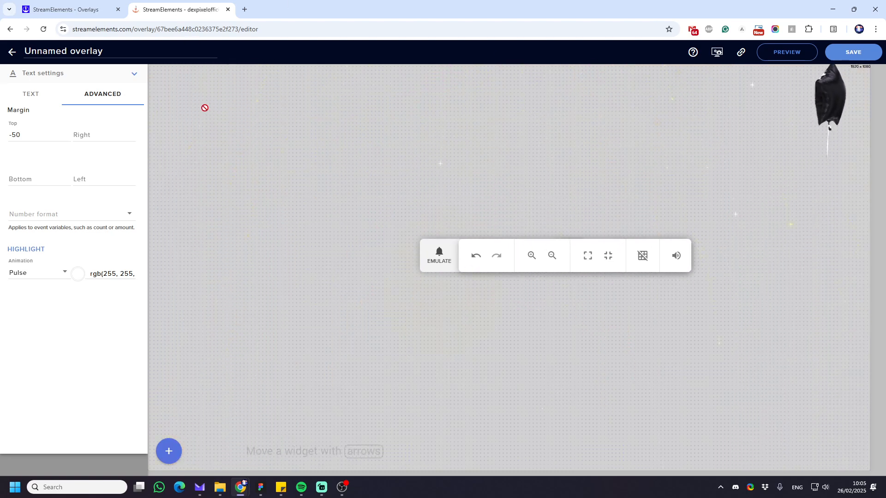
click(25, 137)
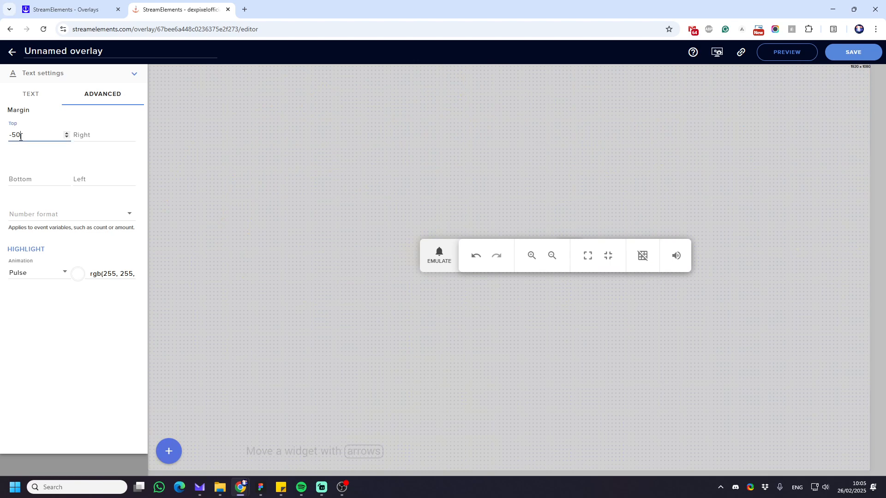
drag(20, 137, 13, 137)
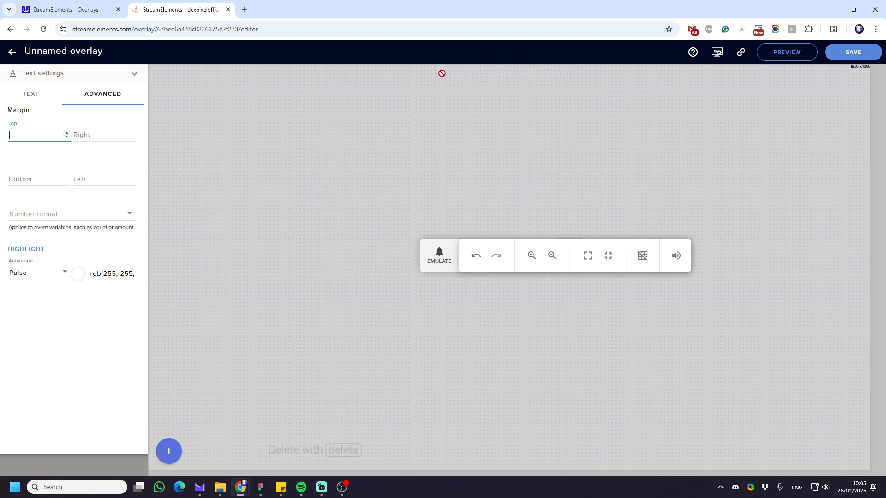
Emulate a follower event to check the text's position without a top margin, moving the floating toolbar further down the canvas
click(433, 252)
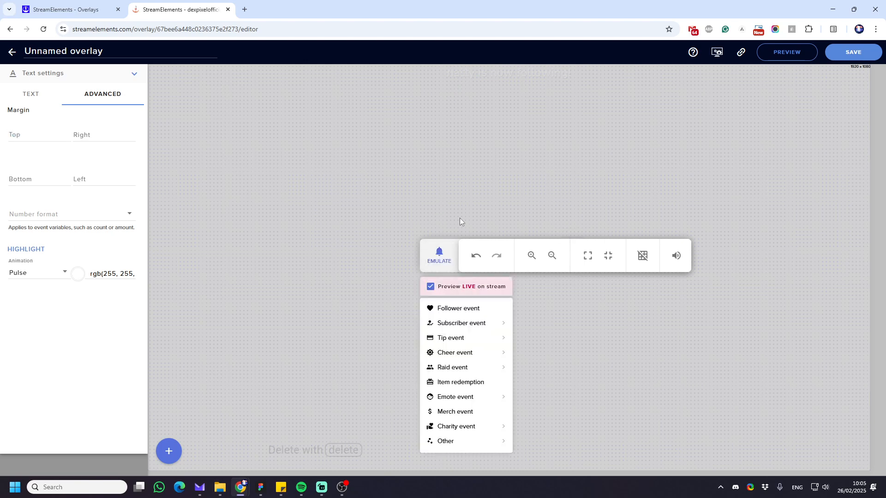
click(450, 308)
click(328, 149)
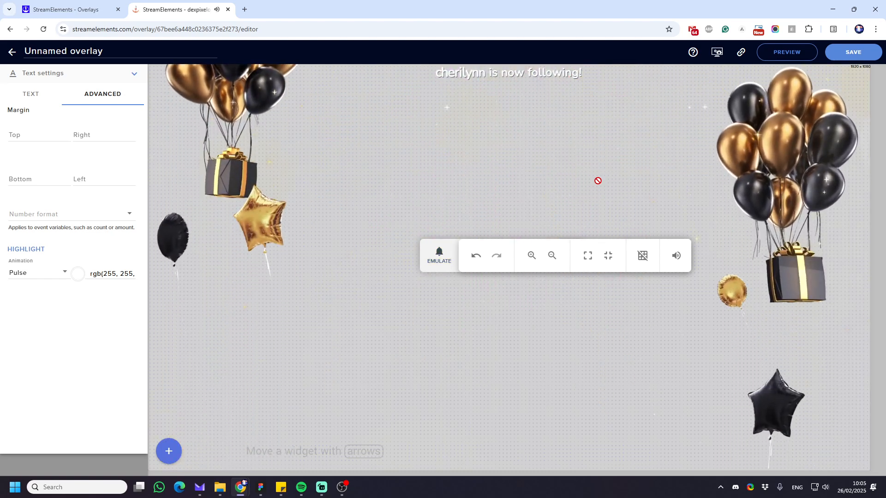
drag(570, 236, 560, 292)
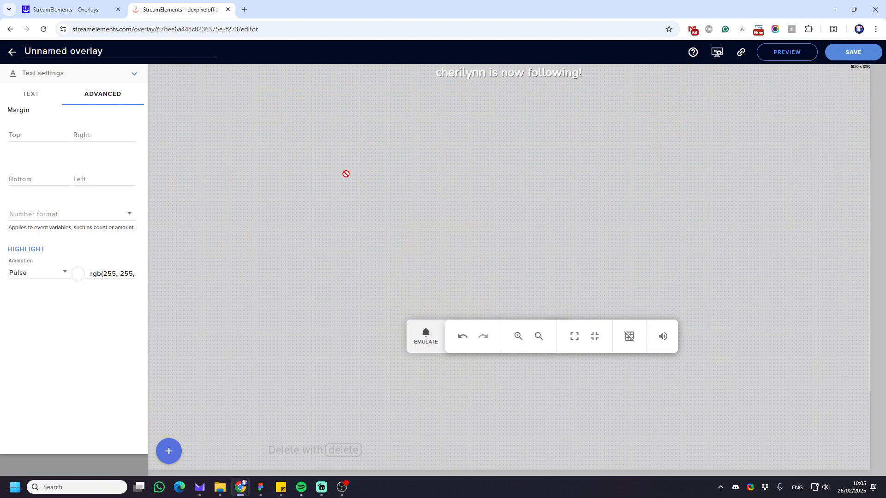
Adjust the top margin of the follower alert's text to 147 to bring the message lower
click(65, 135)
text(18)
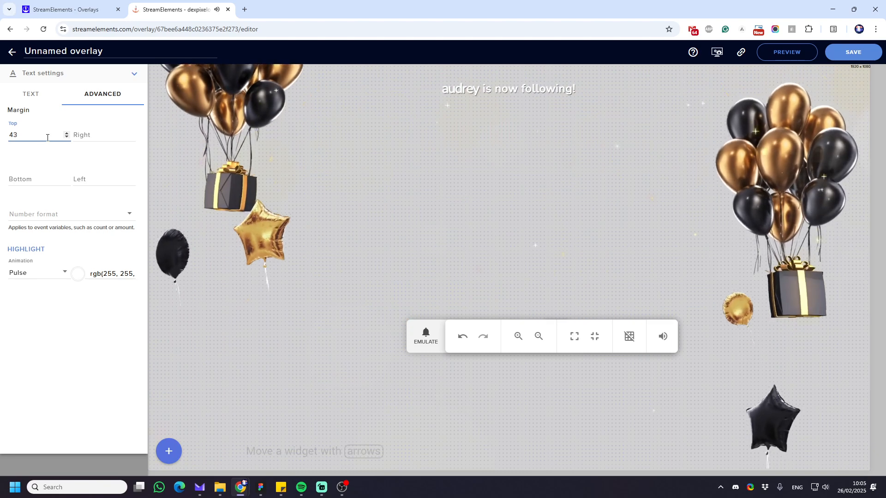
click(67, 133)
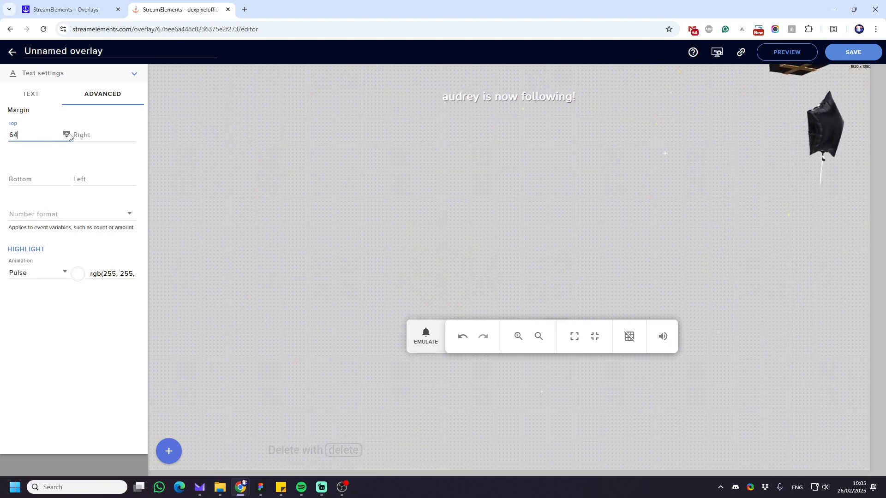
click(67, 133)
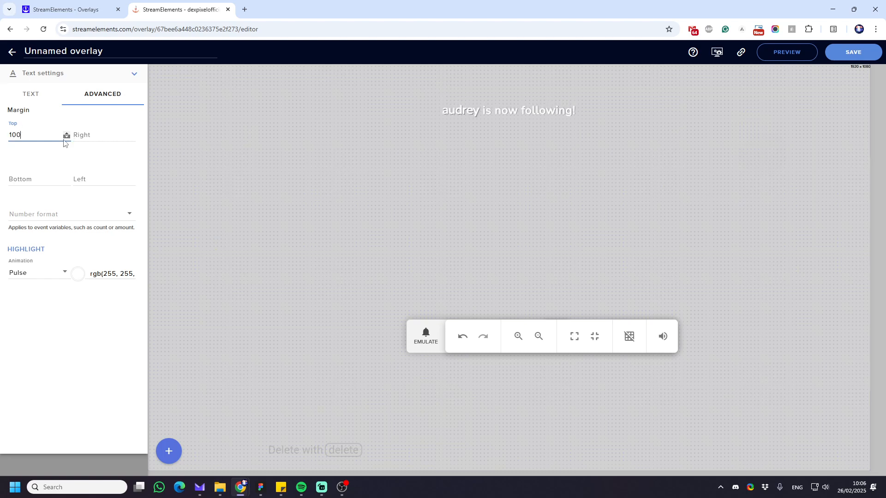
click(66, 138)
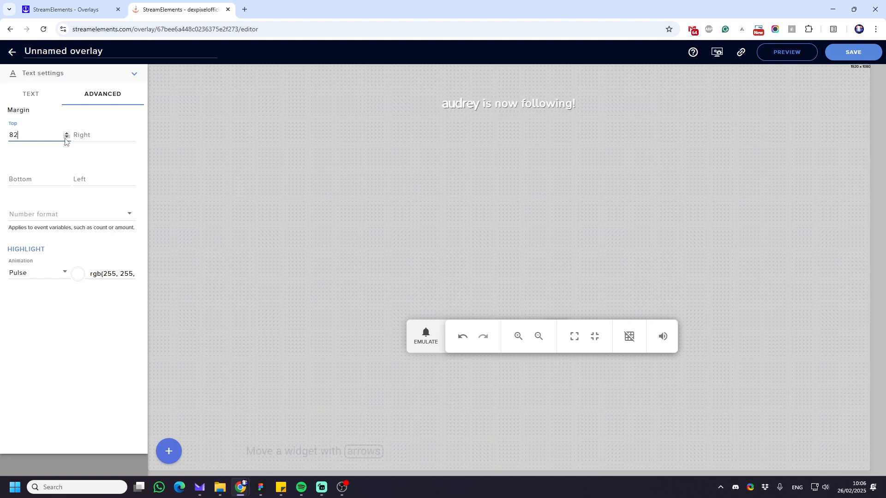
click(66, 140)
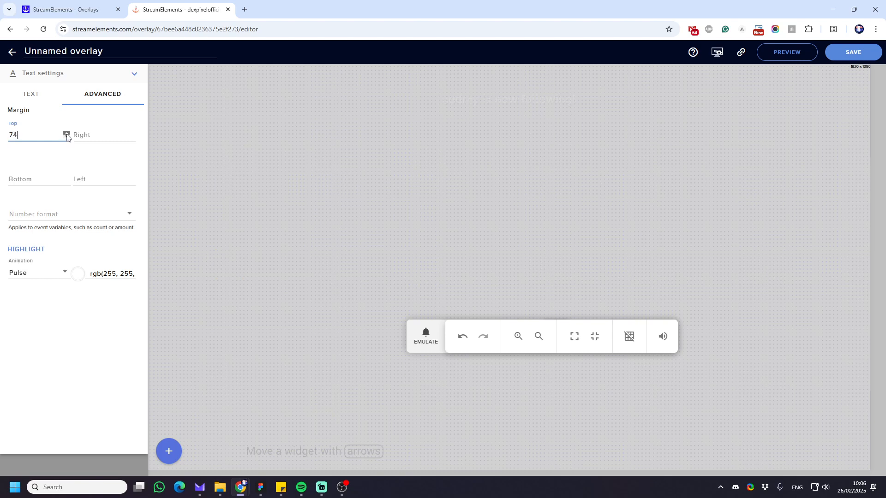
click(67, 134)
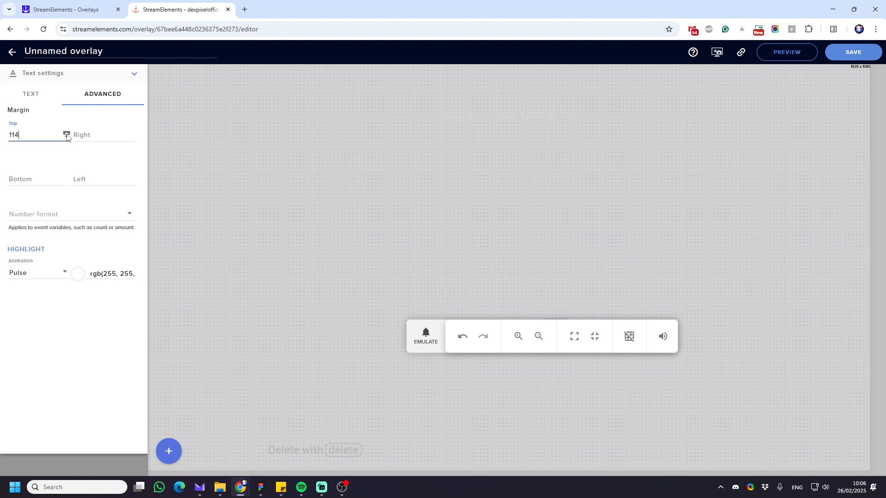
click(67, 134)
click(67, 135)
click(66, 135)
Preview the follower alert, raise the text's top margin to 184, and preview the alert again
click(425, 340)
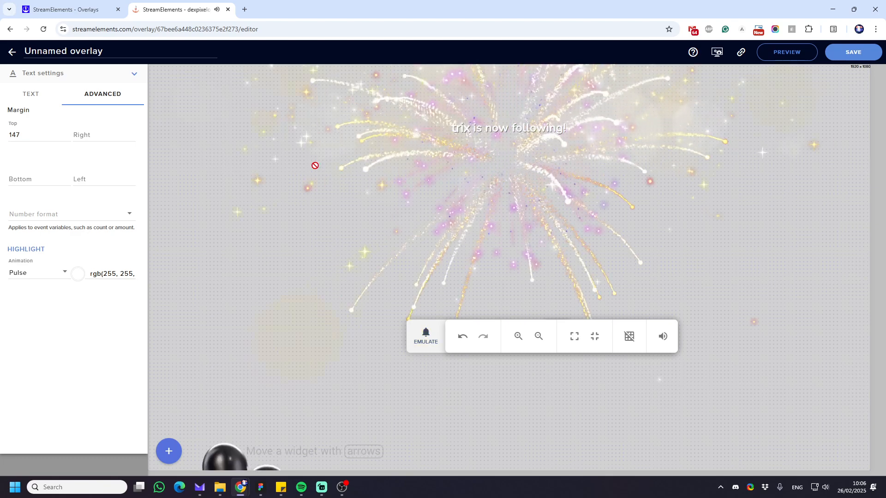
click(67, 133)
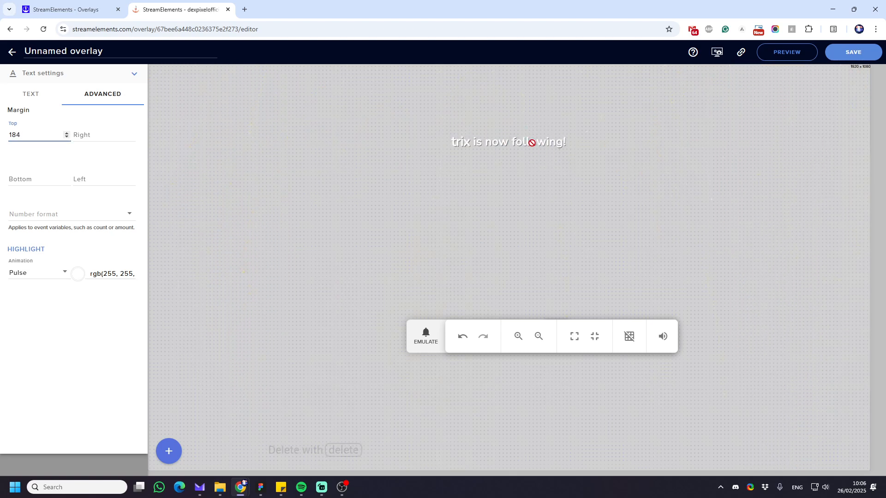
click(429, 338)
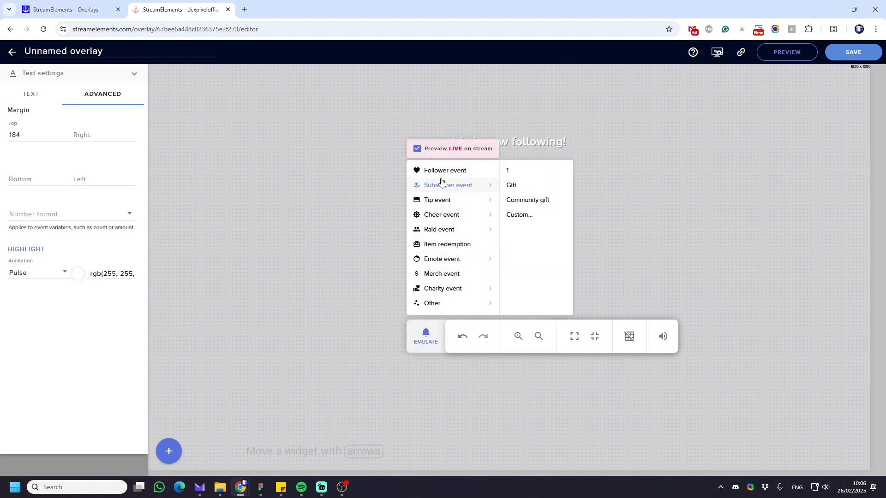
click(283, 176)
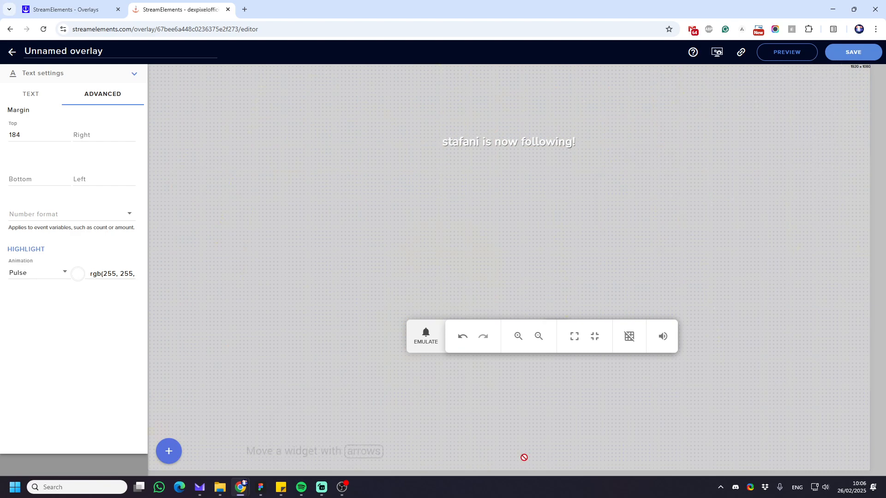
Set the follower alert text's top margin to 990 and preview the alert, moving the floating toolbar to the canvas's upper part
double_click(31, 134)
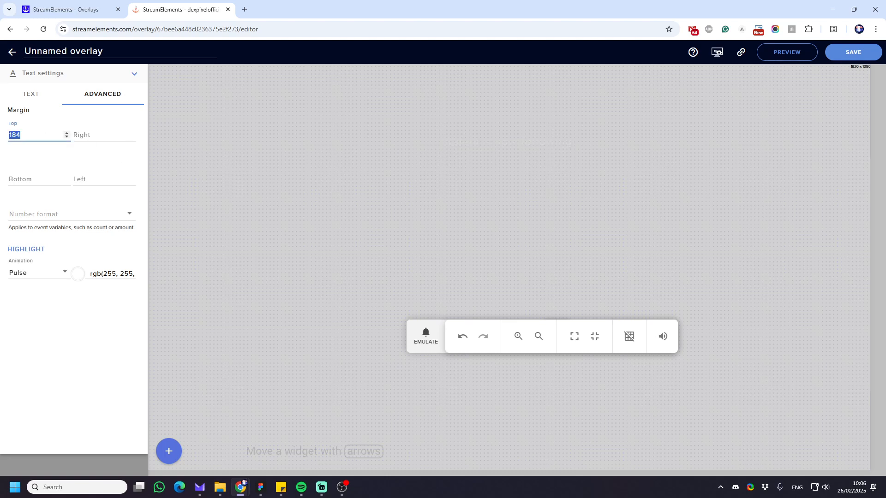
text(990)
drag(33, 135, 15, 137)
click(425, 336)
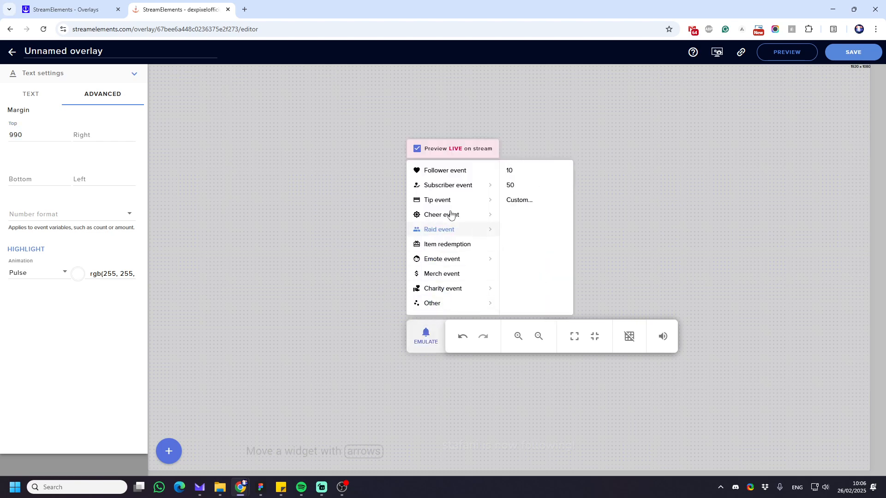
click(454, 179)
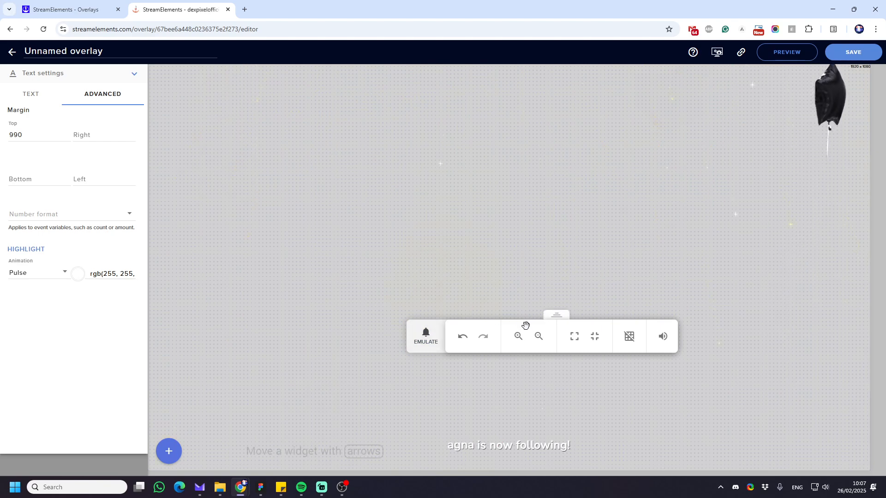
drag(556, 317, 480, 143)
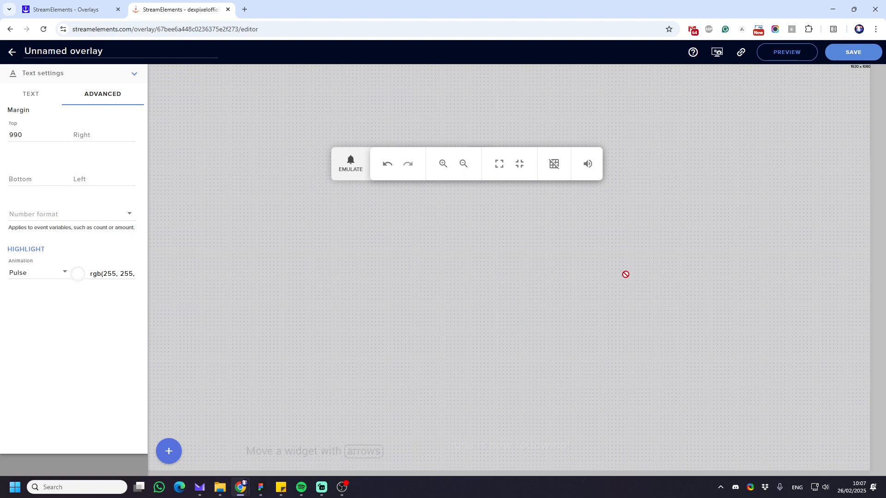
Replace the follower alert's video with the rainbow banner video from the media library and preview a follower event
click(135, 74)
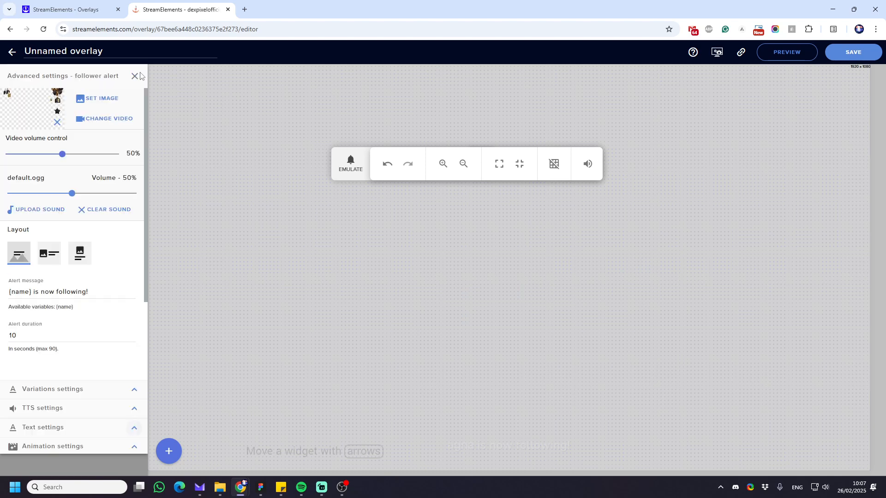
click(102, 120)
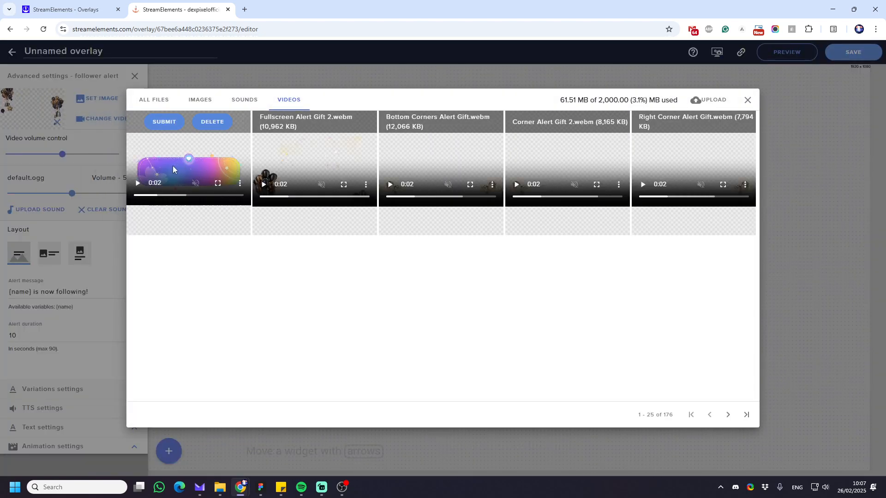
click(165, 122)
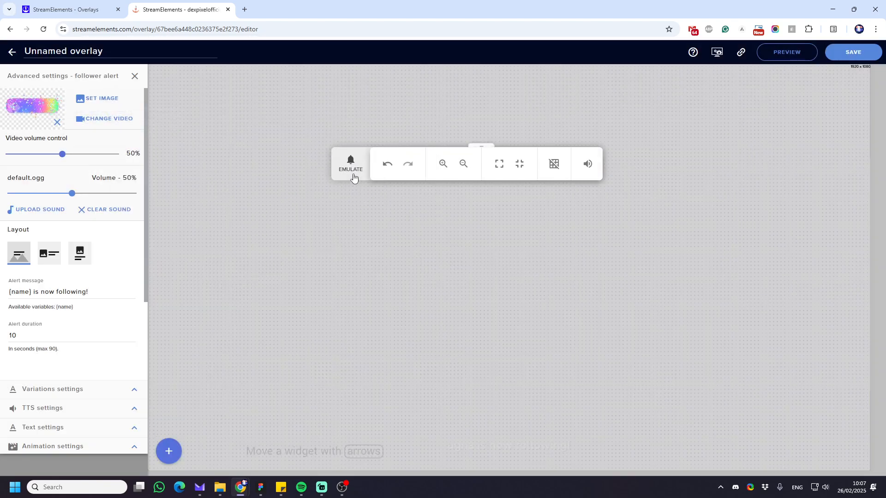
click(352, 167)
click(361, 222)
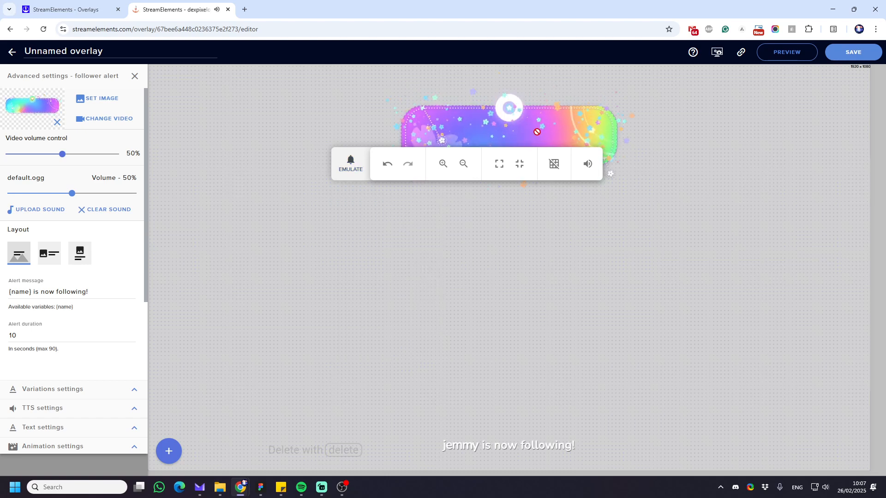
Unlock the AlertBox 1 layer and shrink the box to about 692 × 430 px near the canvas center
click(135, 76)
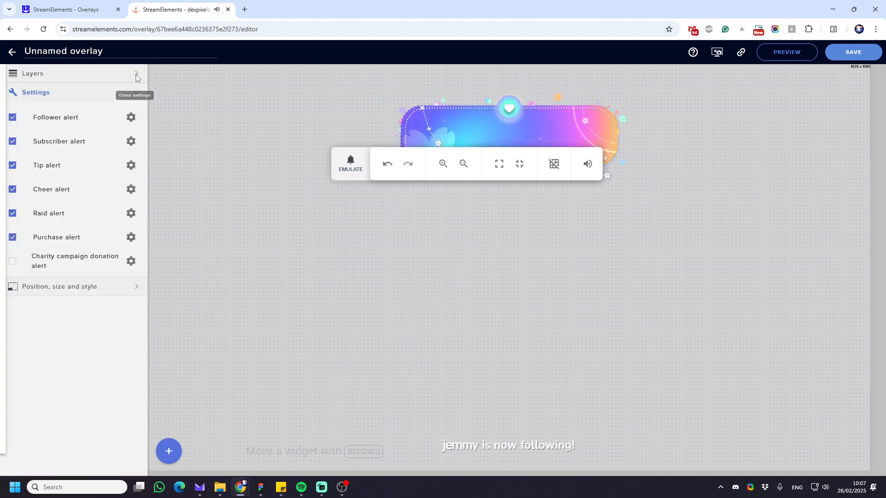
click(134, 73)
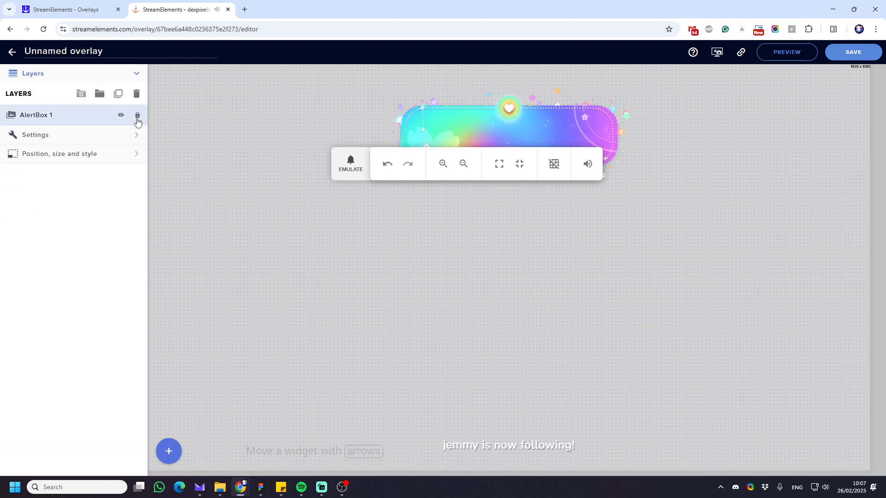
drag(631, 307, 526, 260)
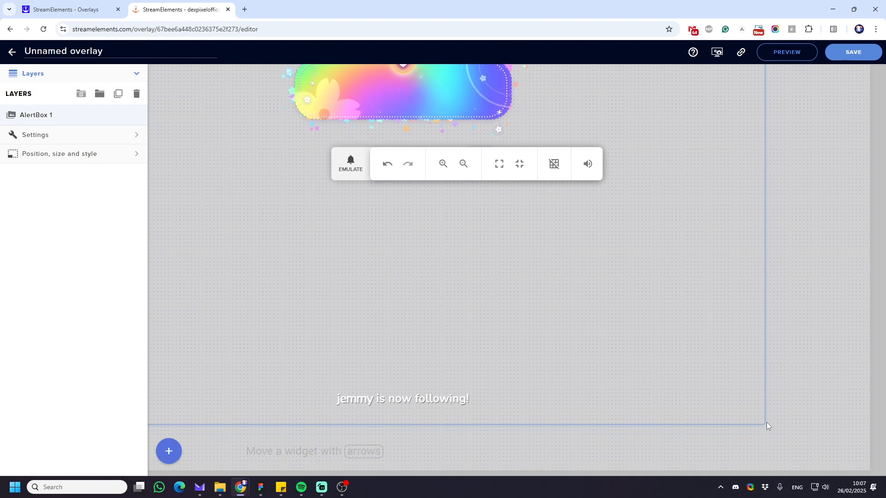
drag(764, 422, 328, 184)
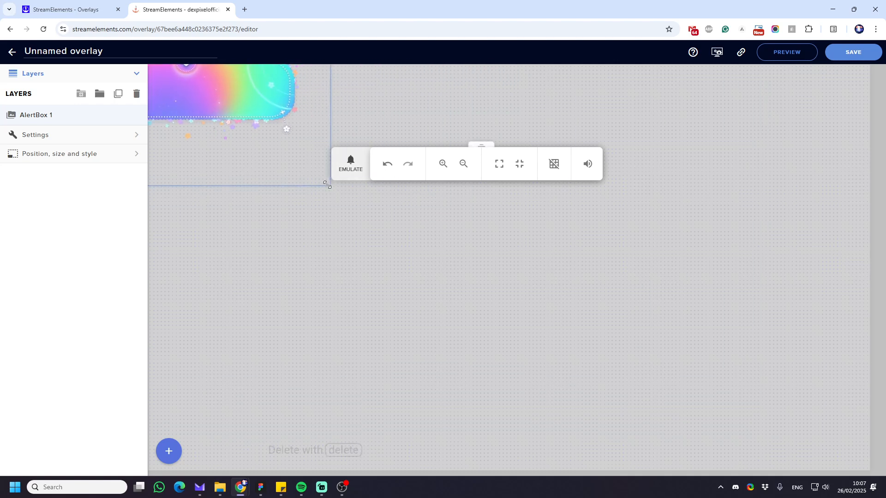
drag(284, 157, 553, 338)
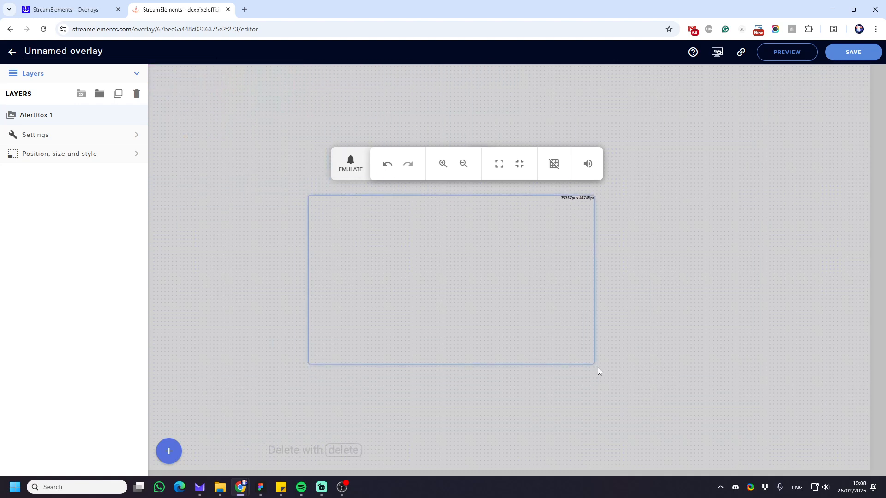
drag(589, 362, 568, 357)
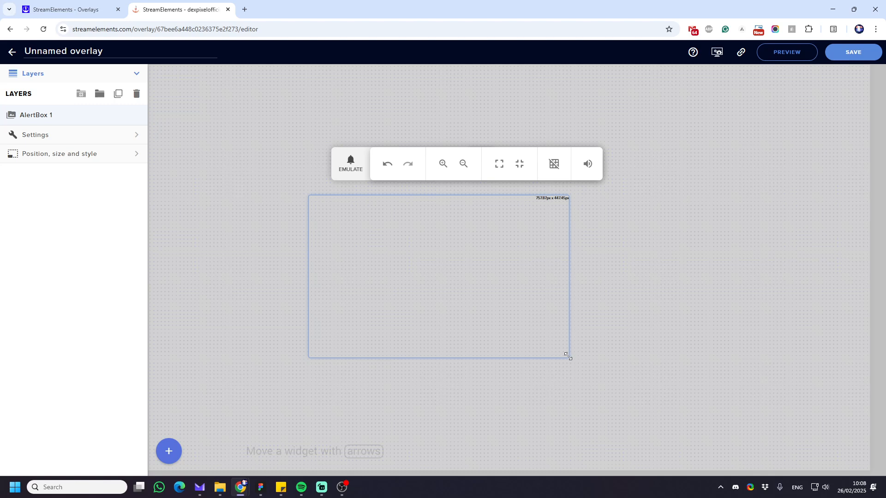
drag(422, 265, 415, 246)
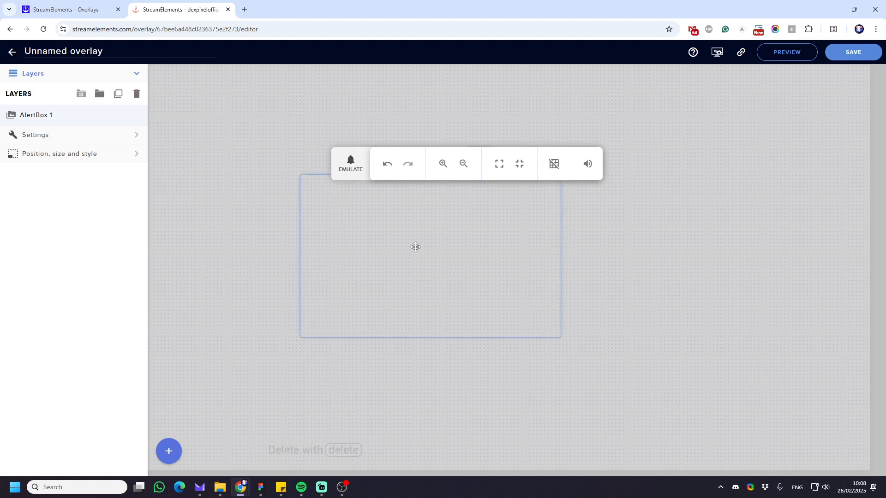
Emulate a follower event and move the alert box slightly right and down toward the canvas center
click(358, 165)
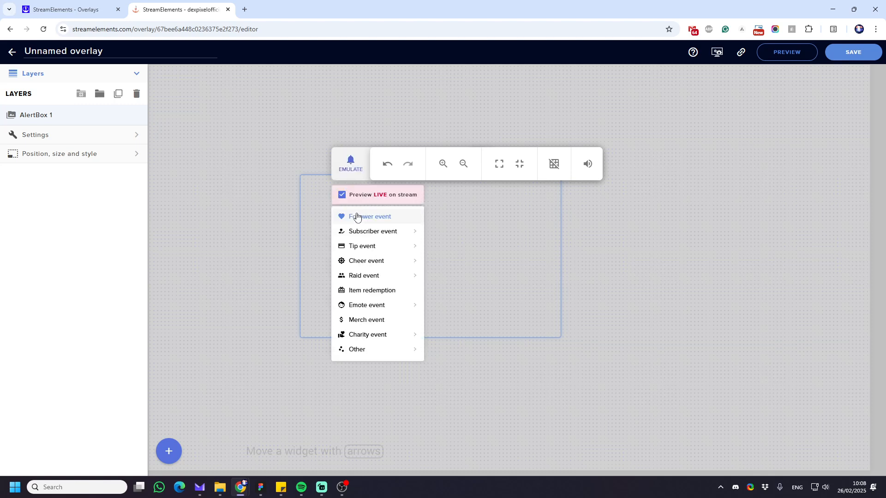
mouse_move(369, 261)
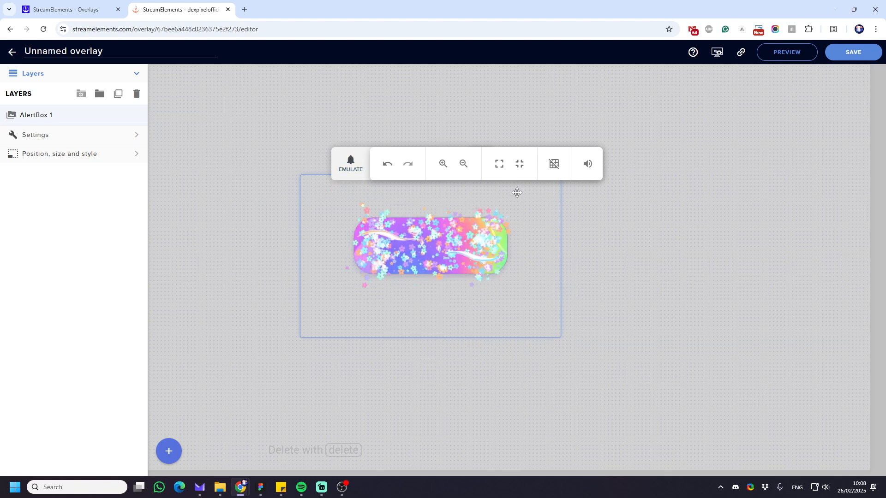
drag(434, 210, 472, 224)
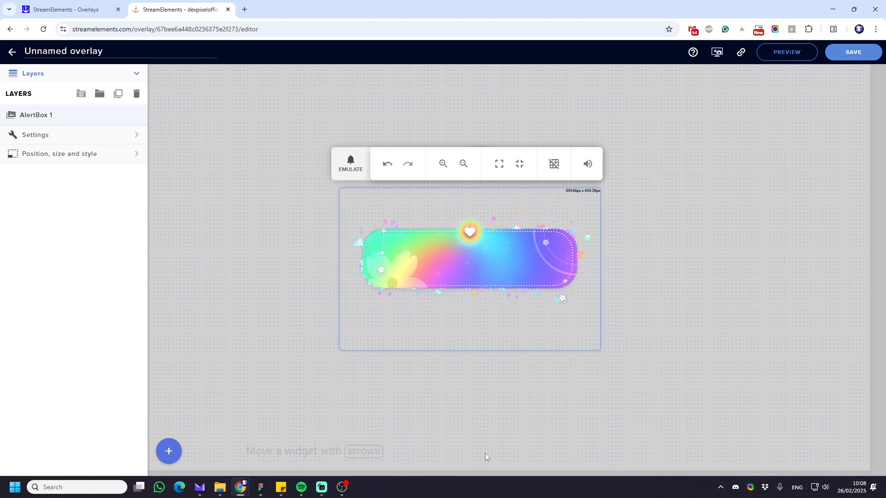
Set the top margin of the follower alert's text to 150 in its advanced text settings
click(80, 135)
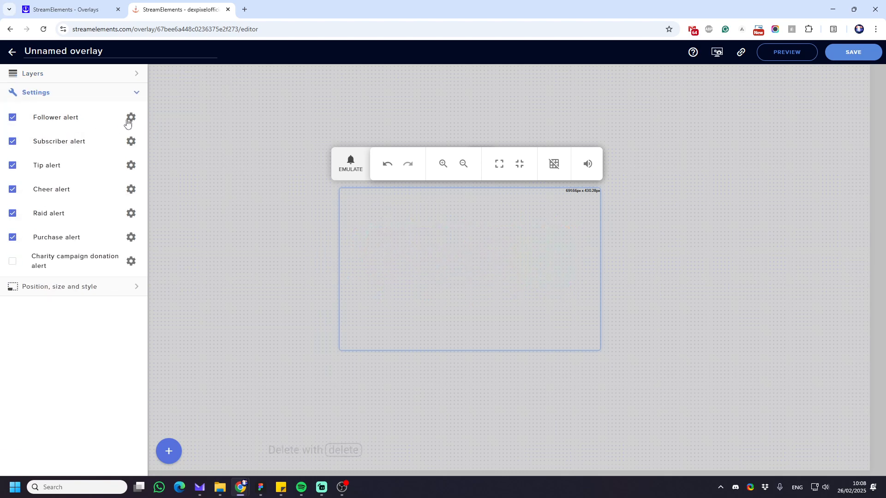
click(131, 117)
click(135, 428)
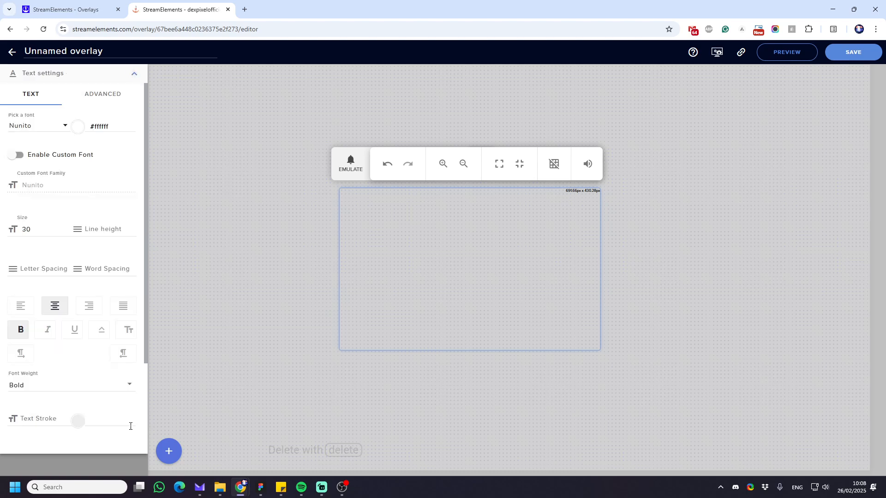
click(102, 94)
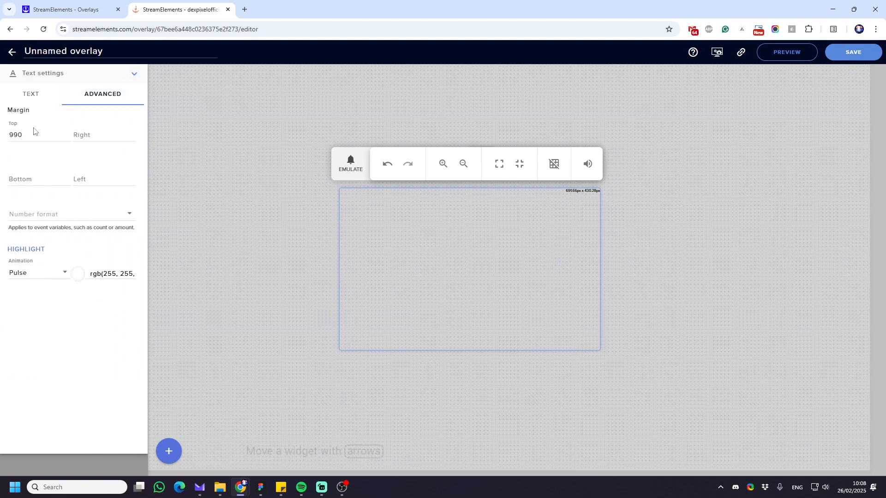
click(20, 135)
double_click(18, 137)
text(150)
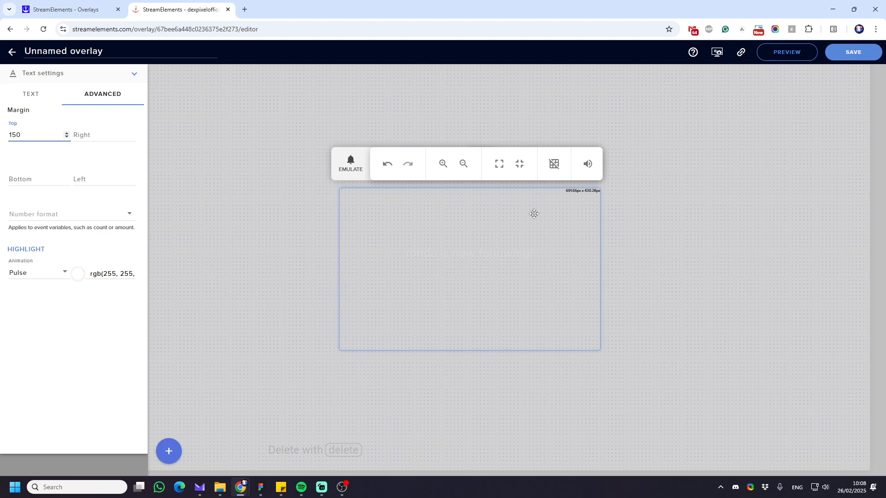
Move the floating toolbar and the alert box higher on the canvas while emulating a follower event
drag(481, 141, 484, 100)
click(353, 124)
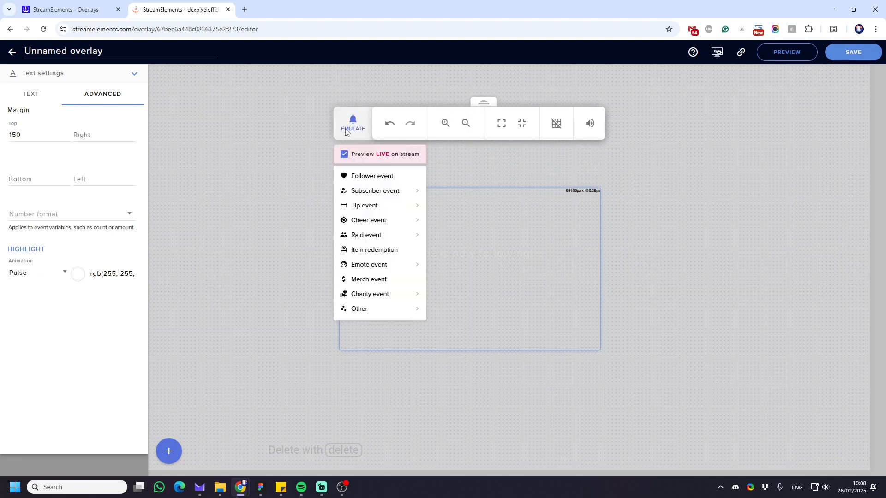
click(518, 236)
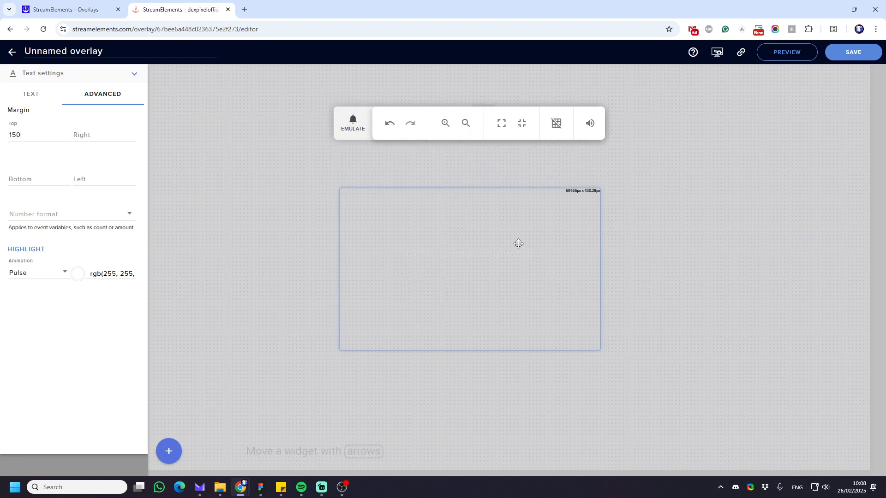
drag(495, 270, 492, 228)
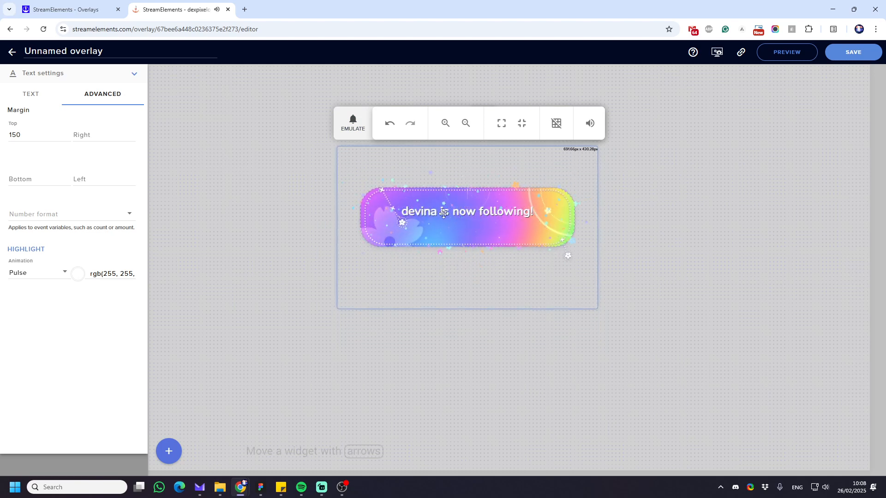
Raise the text's top margin to 170 so the message sits lower, near the banner's vertical center
click(67, 133)
click(66, 133)
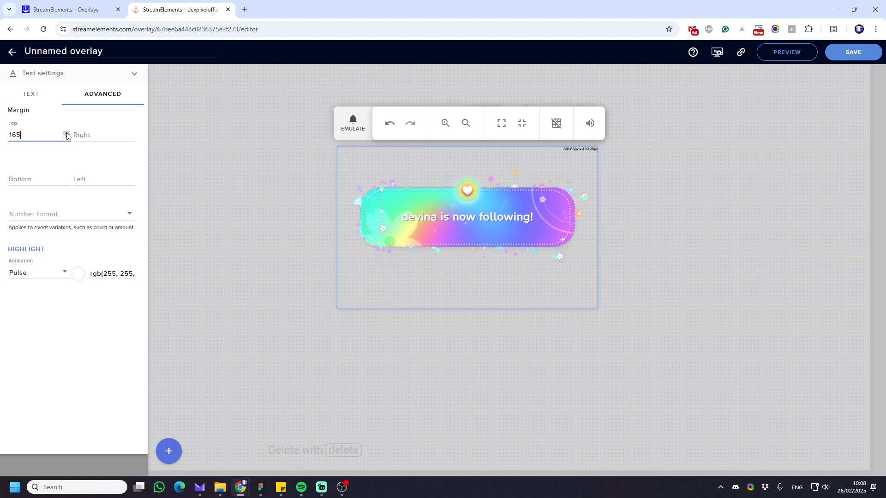
click(67, 133)
click(67, 133)
click(67, 133)
click(67, 133)
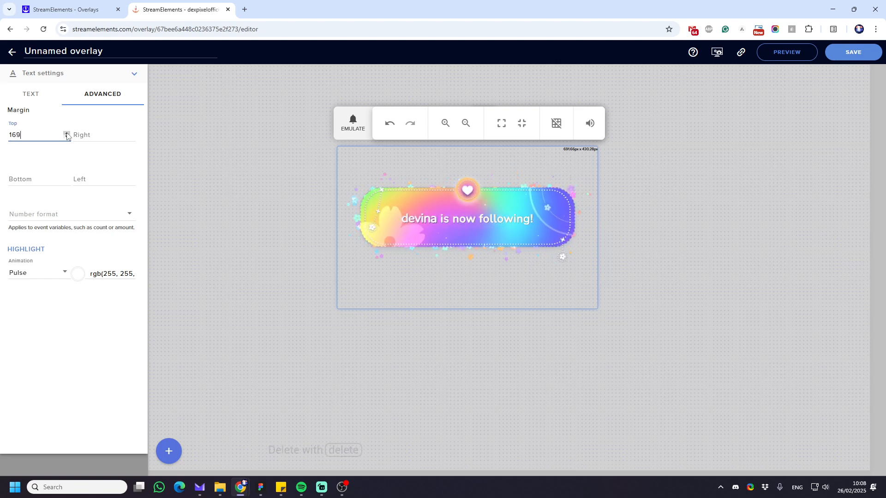
click(66, 133)
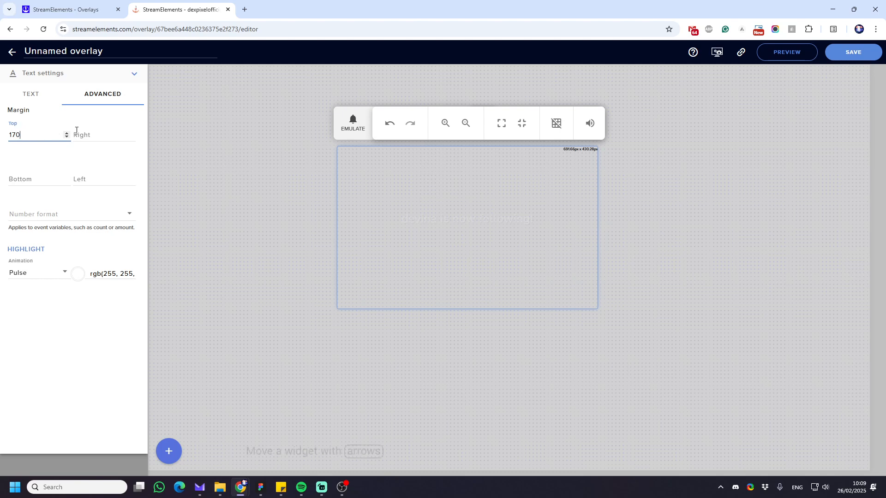
Try a right margin of 67 for the alert text and emulate a follower event
click(34, 180)
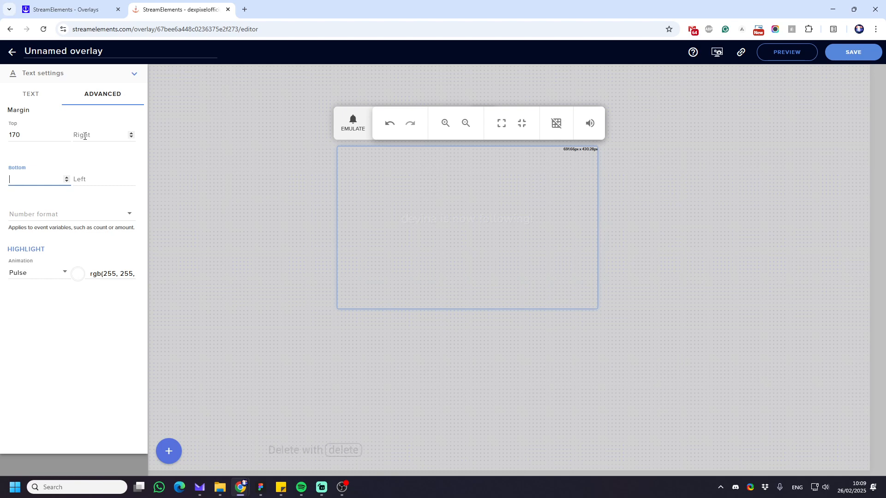
click(85, 136)
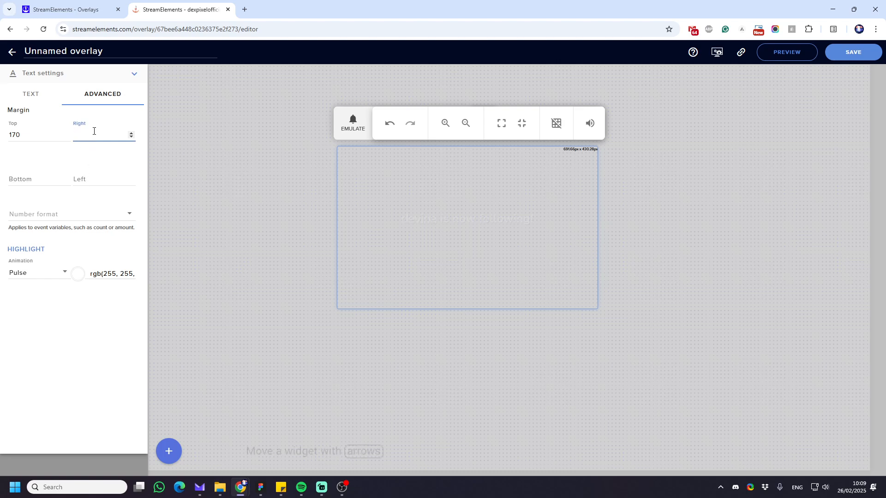
click(131, 133)
drag(133, 134, 134, 134)
click(351, 125)
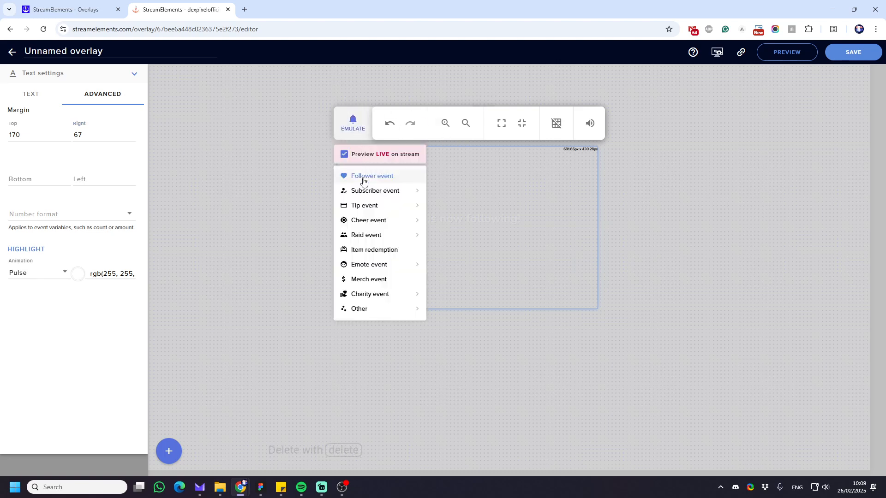
click(309, 182)
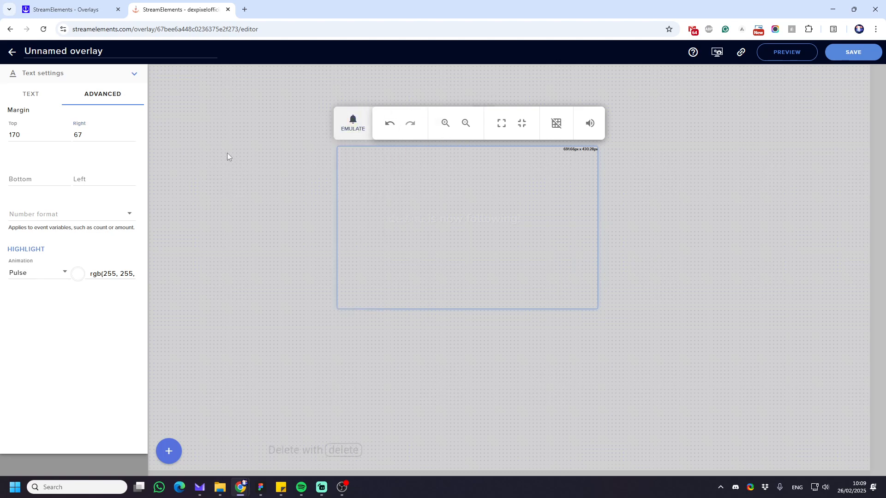
Increase the alert text's right margin to 126 and set its left margin to 84
click(131, 132)
click(132, 134)
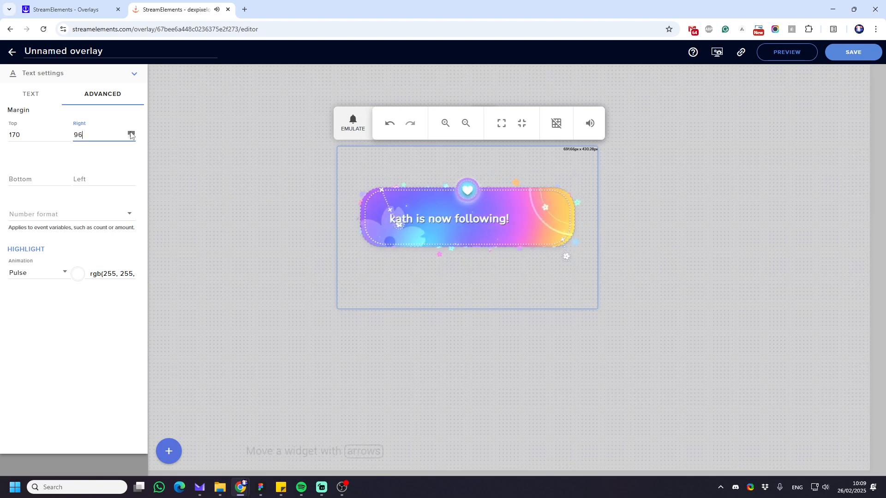
click(132, 134)
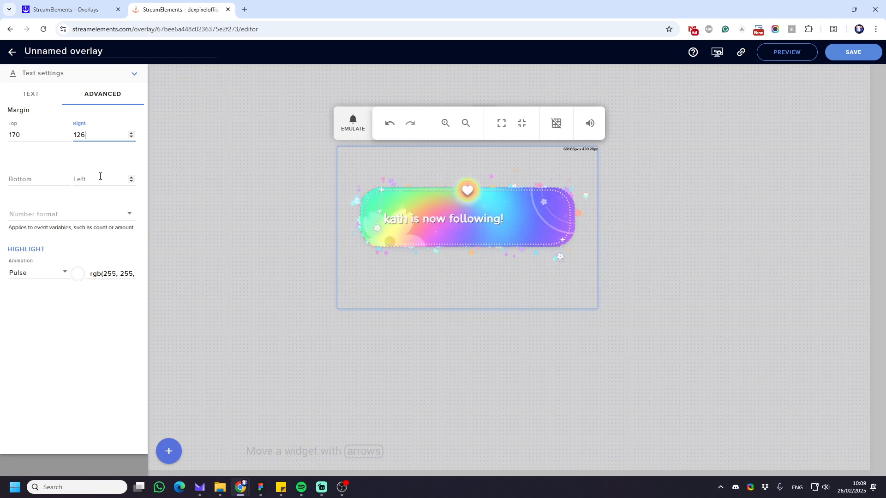
click(131, 177)
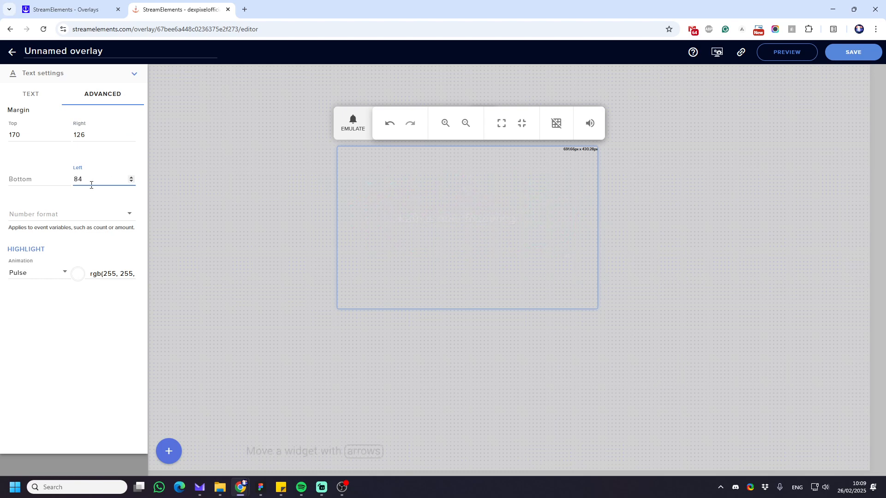
Clear the left and right margin values of the alert text
drag(91, 183, 47, 185)
key(BackSpace)
double_click(77, 135)
key(BackSpace)
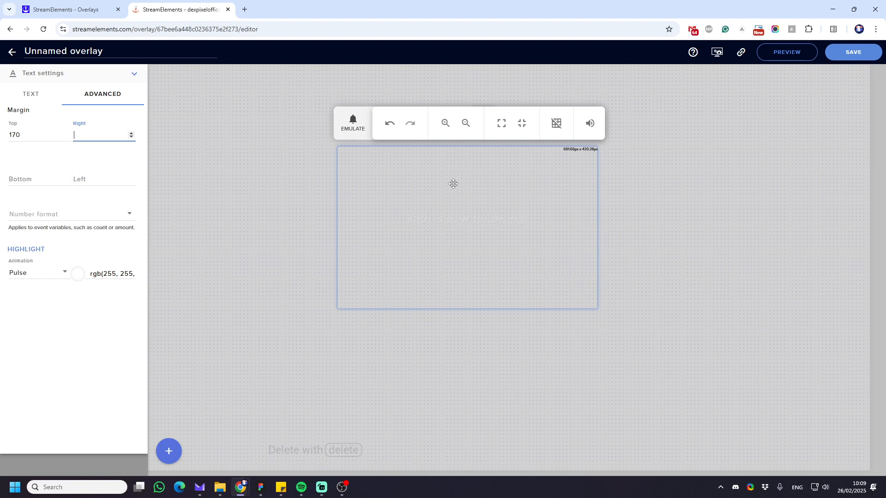
Move the alert box slightly down and to the left on the canvas
click(472, 214)
mouse_move(472, 214)
mouse_down()
mouse_move(483, 245)
mouse_move(486, 223)
mouse_move(470, 230)
mouse_up()
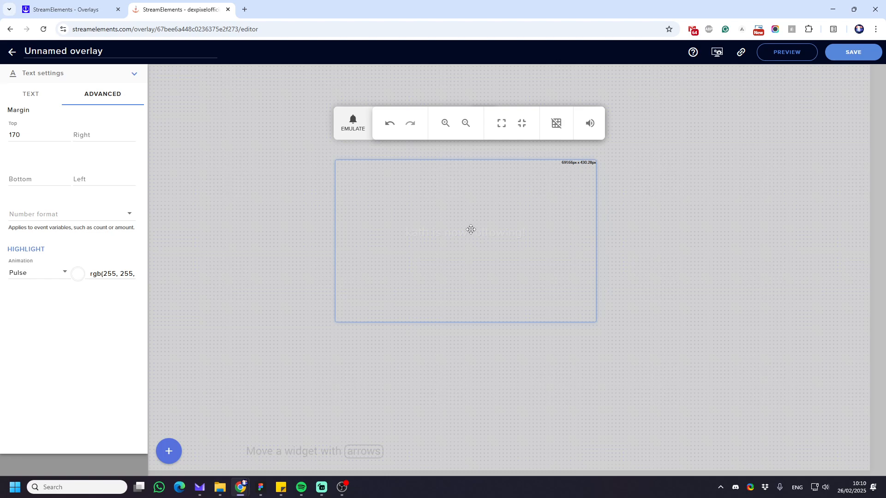
mouse_move(468, 251)
mouse_down()
mouse_move(469, 236)
mouse_move(465, 245)
mouse_up()
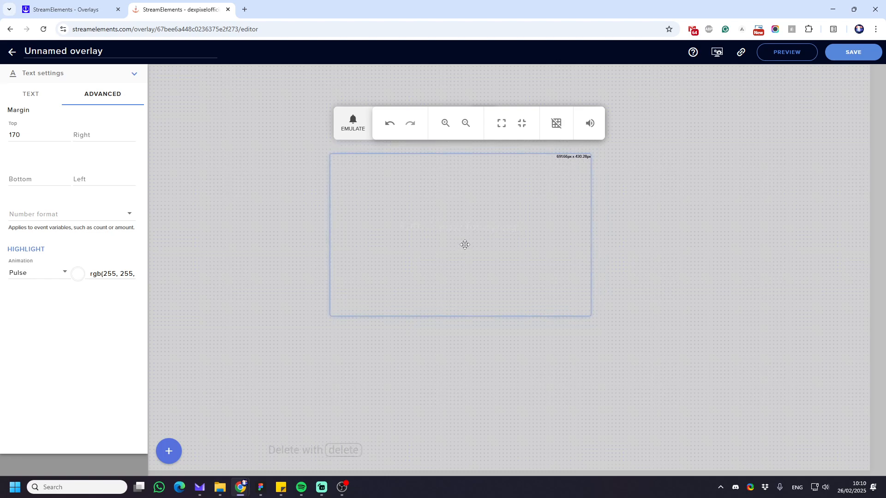